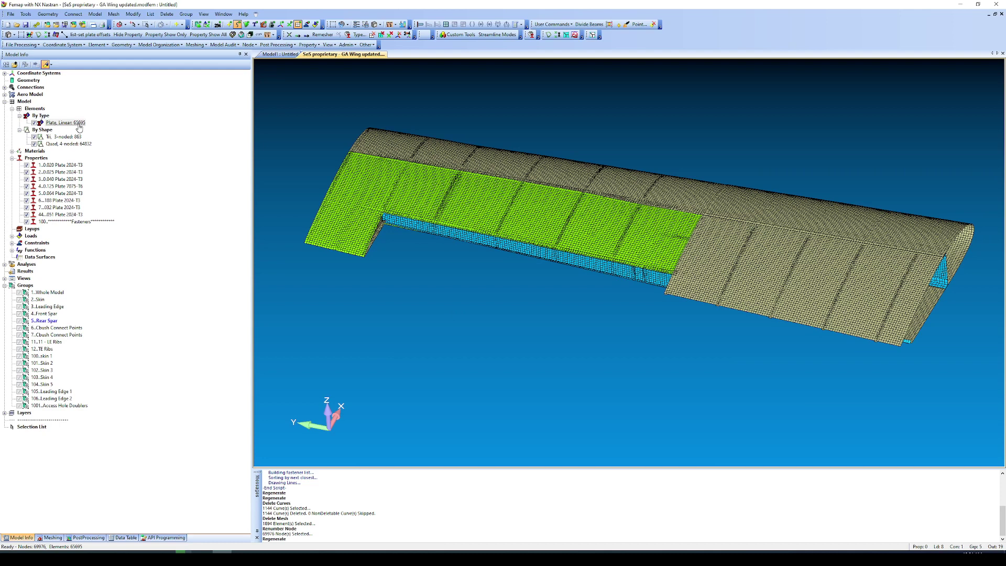
# Turn on point display and hide the elements to examine the fastener points across the wing.
pyautogui.click(229, 25)
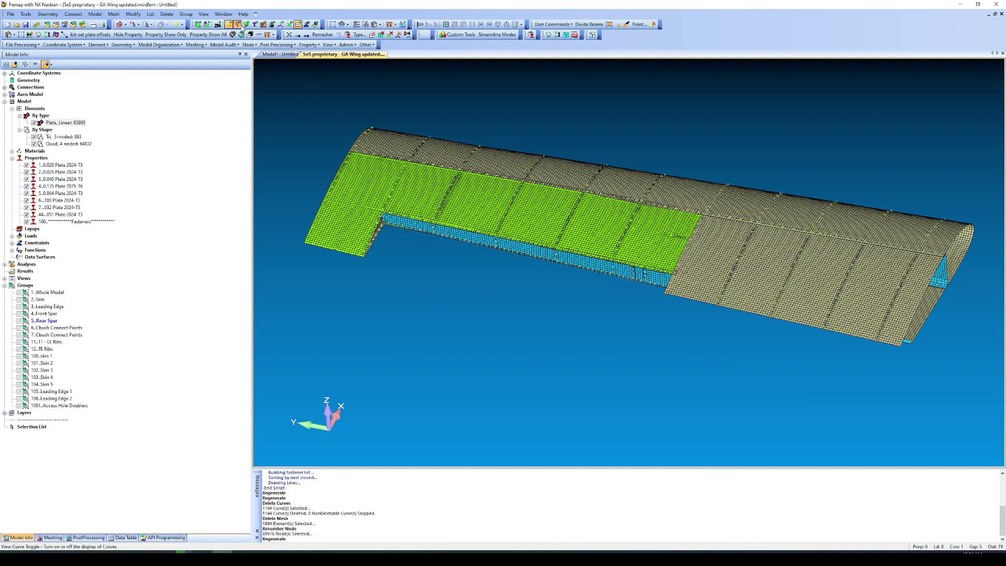
pyautogui.scroll(5, 765, 233)
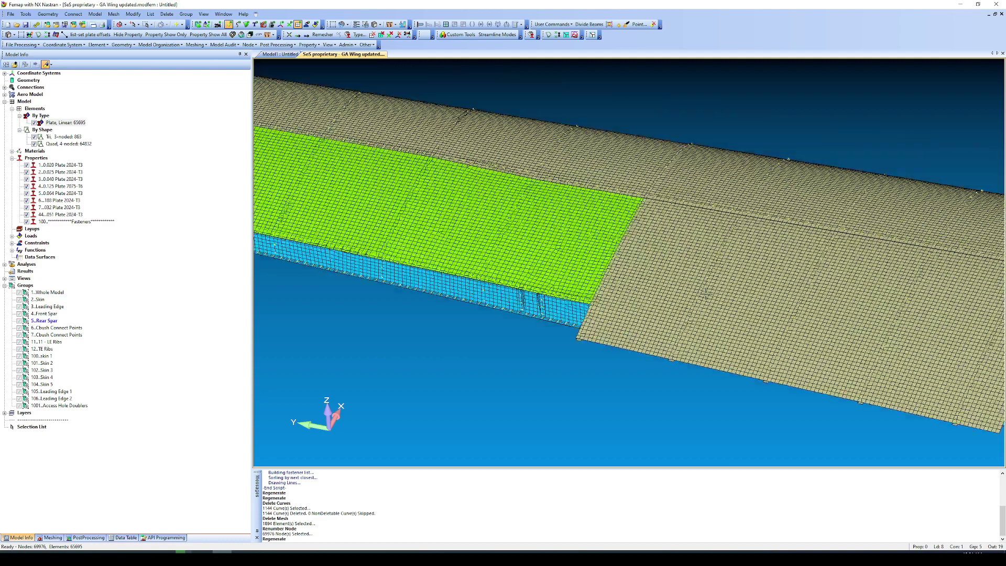
pyautogui.keyDown('ctrl'); pyautogui.moveTo(706, 293); pyautogui.dragTo(620, 301, button='middle'); pyautogui.keyUp('ctrl')
pyautogui.click(297, 24)
pyautogui.scroll(-6, 557, 180)
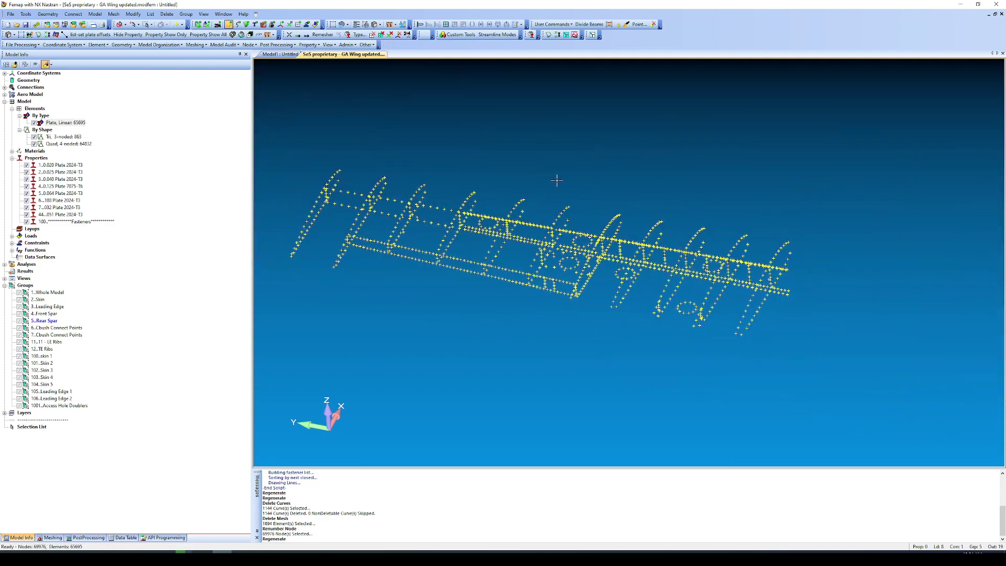
pyautogui.scroll(5, 557, 181)
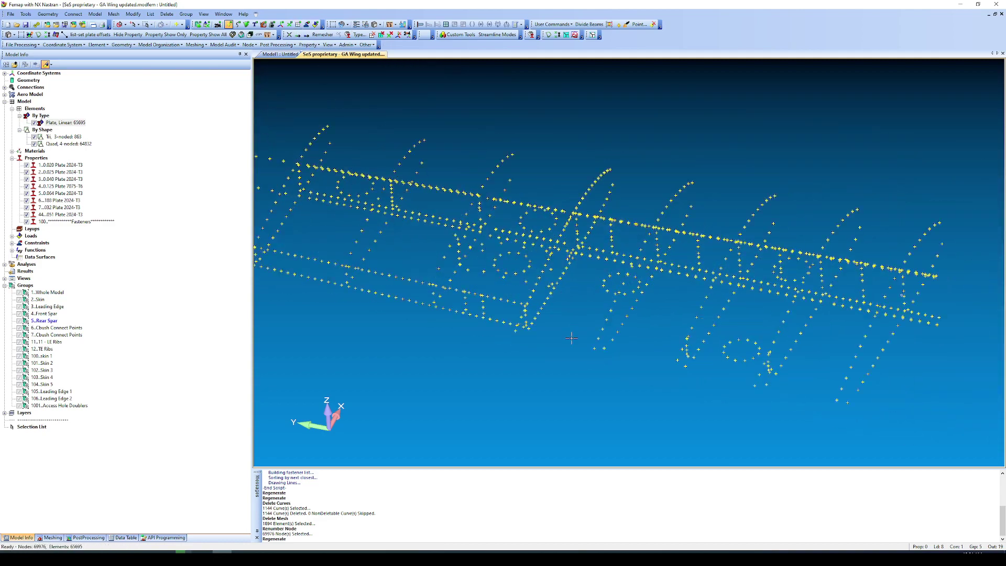
# Show the elements again and examine the skin mesh around the cyan web at the wing's end.
pyautogui.click(297, 26)
pyautogui.keyDown('ctrl'); pyautogui.moveTo(833, 281); pyautogui.dragTo(580, 200, button='middle'); pyautogui.keyUp('ctrl')
pyautogui.scroll(5, 713, 350)
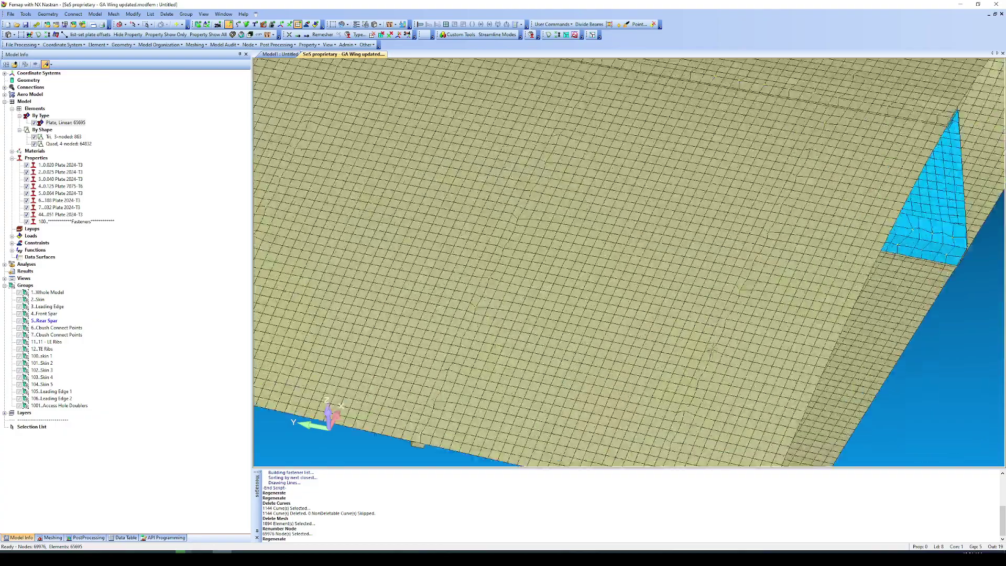
pyautogui.scroll(1, 712, 350)
pyautogui.keyDown('ctrl'); pyautogui.moveTo(996, 273); pyautogui.dragTo(642, 292, button='middle'); pyautogui.keyUp('ctrl')
pyautogui.scroll(8, 688, 264)
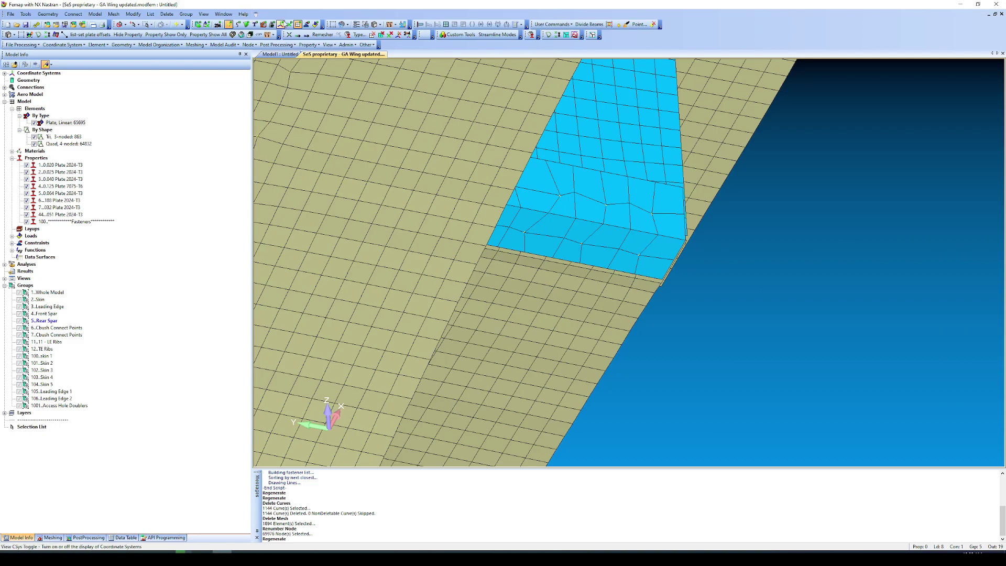
pyautogui.scroll(-10, 539, 218)
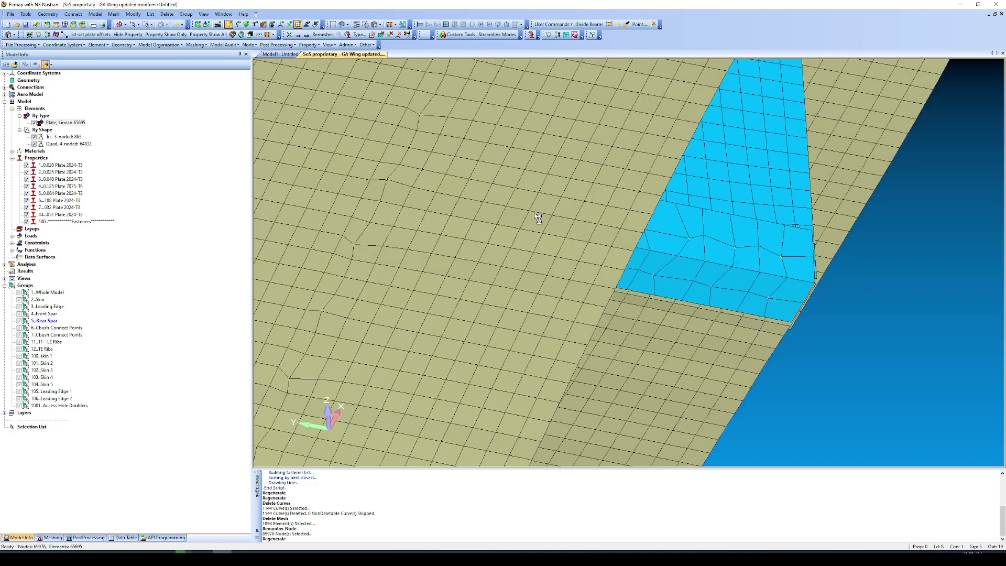
pyautogui.keyDown('ctrl'); pyautogui.moveTo(670, 231); pyautogui.dragTo(597, 208, button='middle'); pyautogui.keyUp('ctrl')
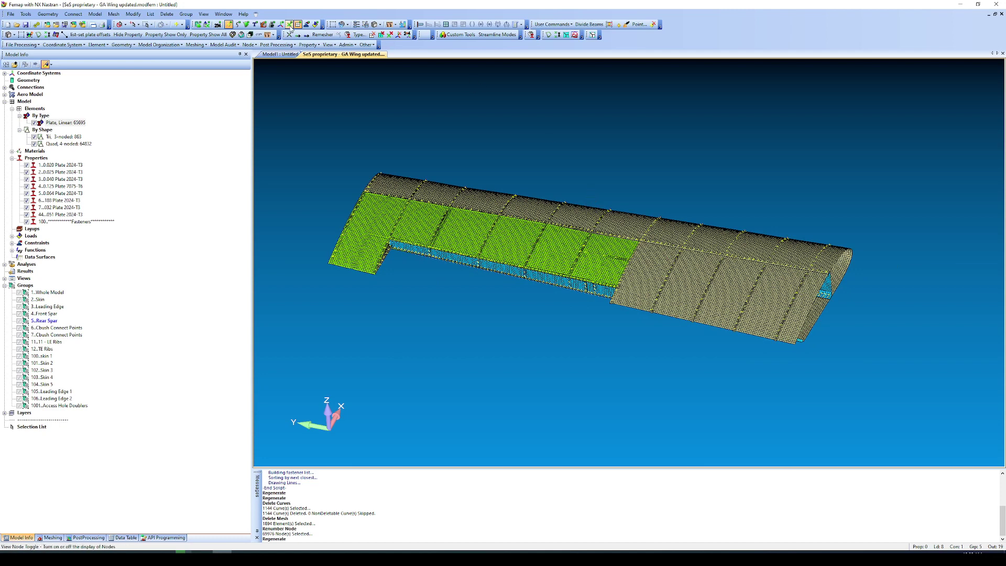
# Hide the elements and examine the separate stacks of fastener points up close.
pyautogui.click(298, 24)
pyautogui.scroll(10, 461, 167)
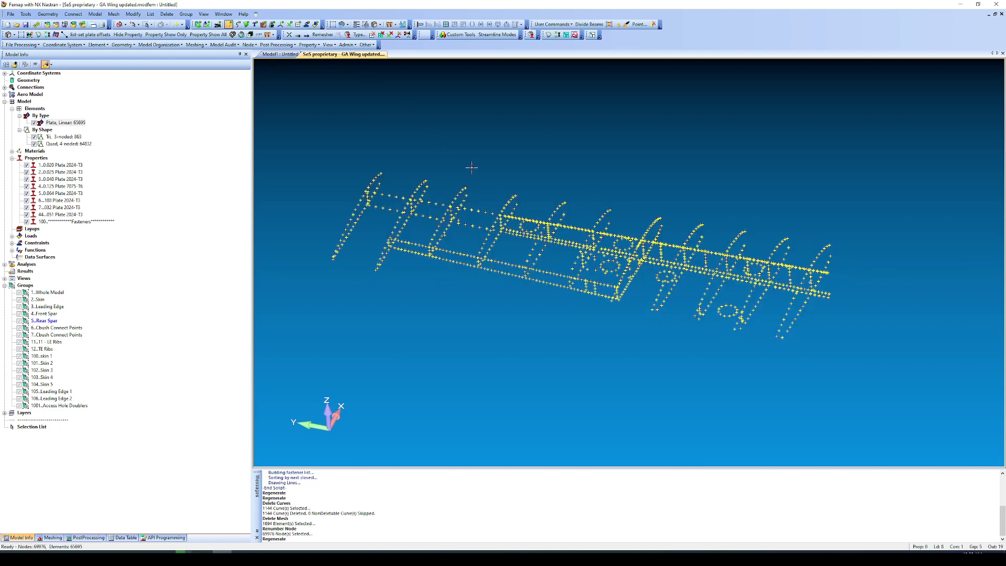
pyautogui.scroll(8, 532, 204)
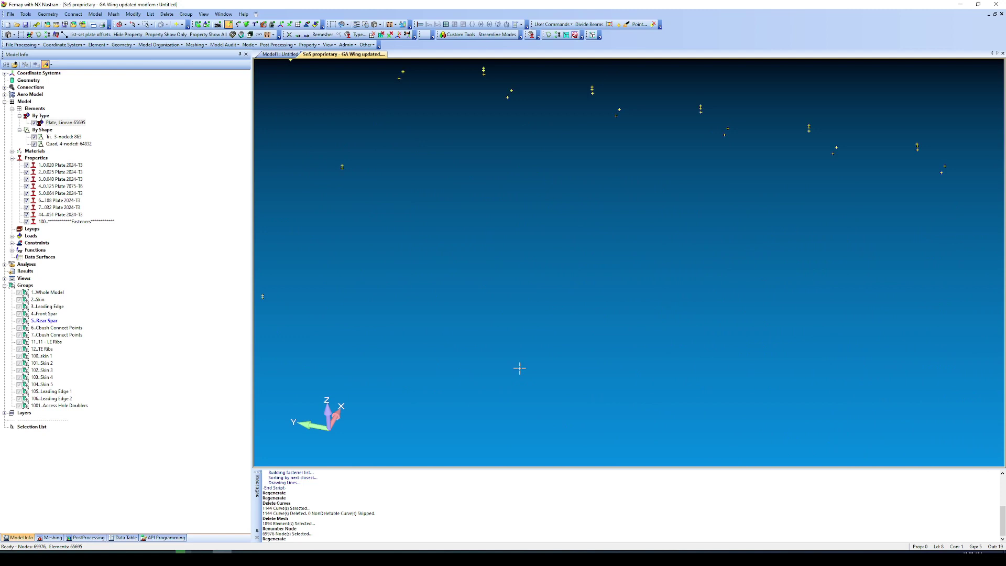
pyautogui.keyDown('ctrl'); pyautogui.moveTo(599, 232); pyautogui.dragTo(525, 410, button='middle'); pyautogui.keyUp('ctrl')
pyautogui.scroll(5, 562, 229)
pyautogui.keyDown('ctrl'); pyautogui.moveTo(548, 323); pyautogui.dragTo(547, 271, button='middle'); pyautogui.keyUp('ctrl')
# Start Cbush Connect Points and set the max grip length to .5.
pyautogui.click(201, 46)
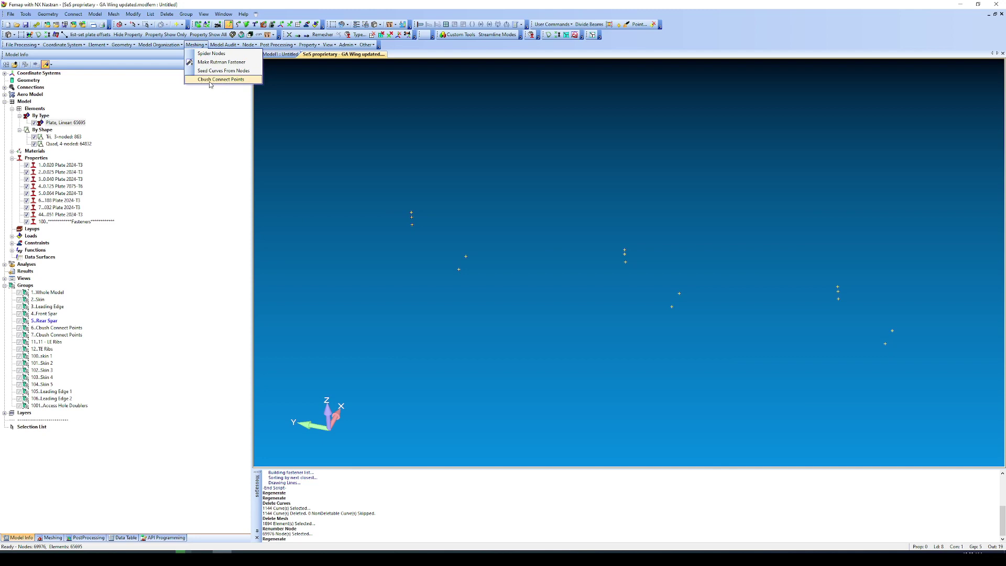
pyautogui.click(210, 80)
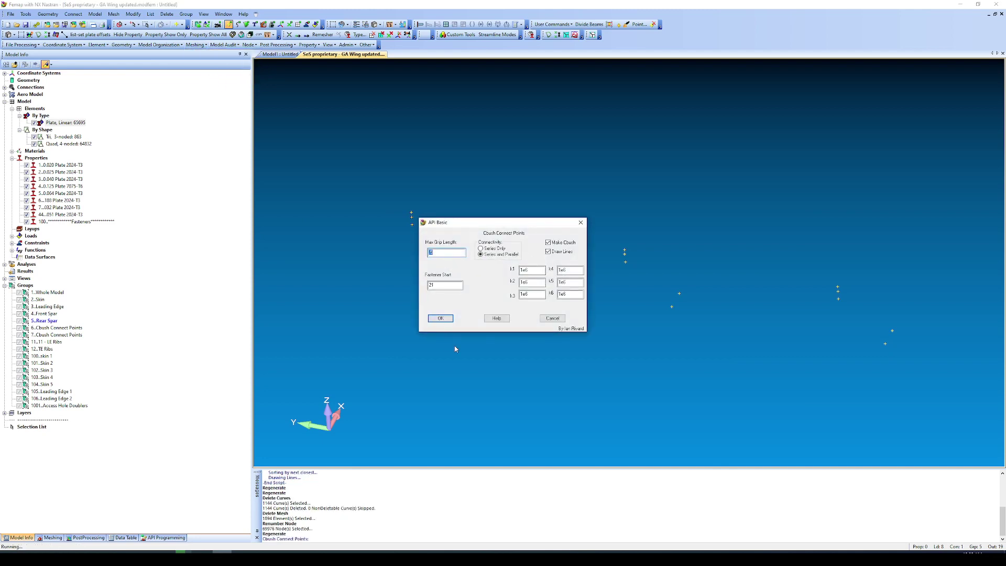
pyautogui.write('5')
pyautogui.press('Home')
pyautogui.write('.')
pyautogui.moveTo(468, 225); pyautogui.dragTo(314, 270)
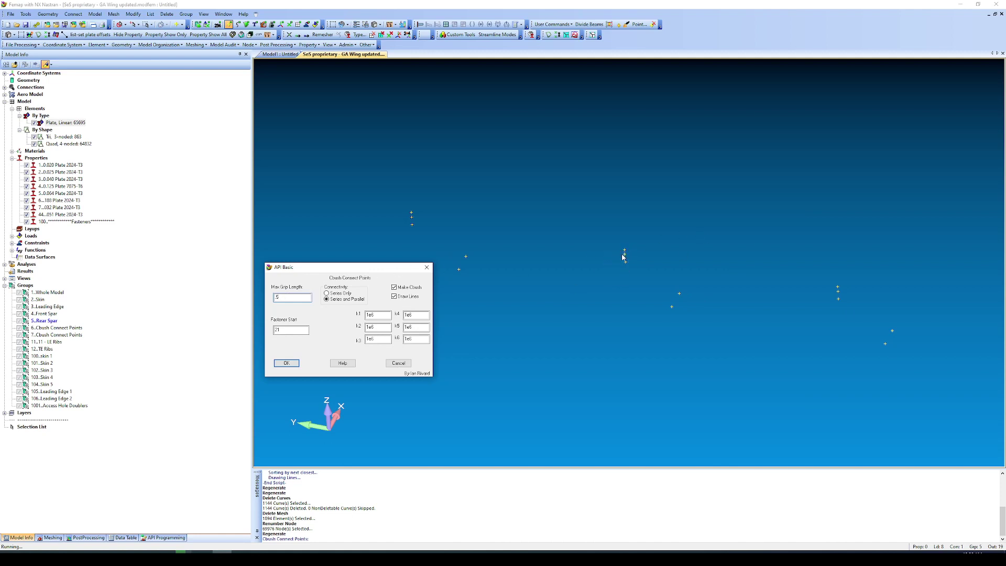
pyautogui.click(284, 297)
# Connect the central stack of three points with Make Cbush off, Draw Lines on and fastener start 51.
pyautogui.click(394, 287)
pyautogui.moveTo(285, 331); pyautogui.dragTo(235, 338)
pyautogui.write('51')
pyautogui.click(287, 362)
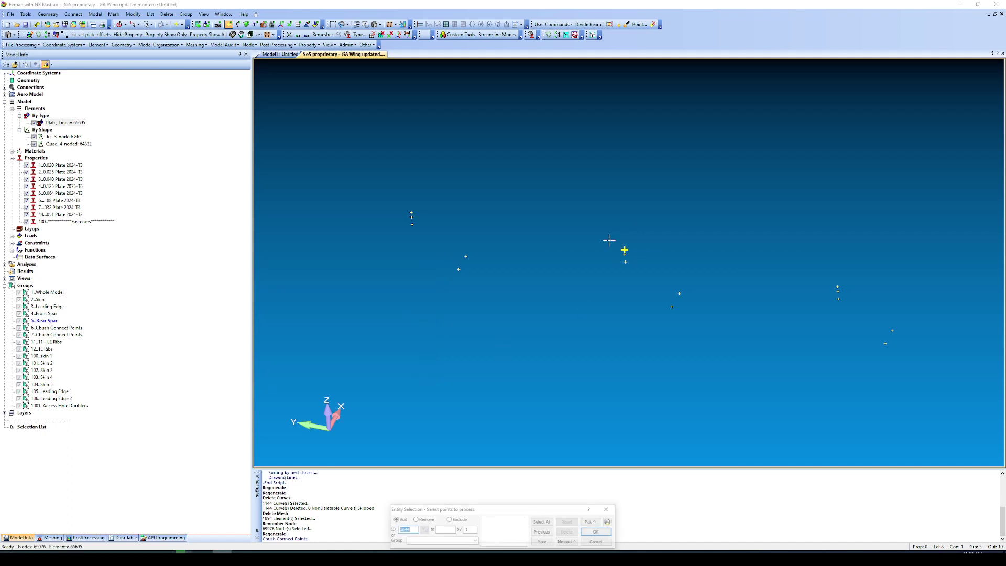
pyautogui.moveTo(603, 231); pyautogui.dragTo(633, 270)
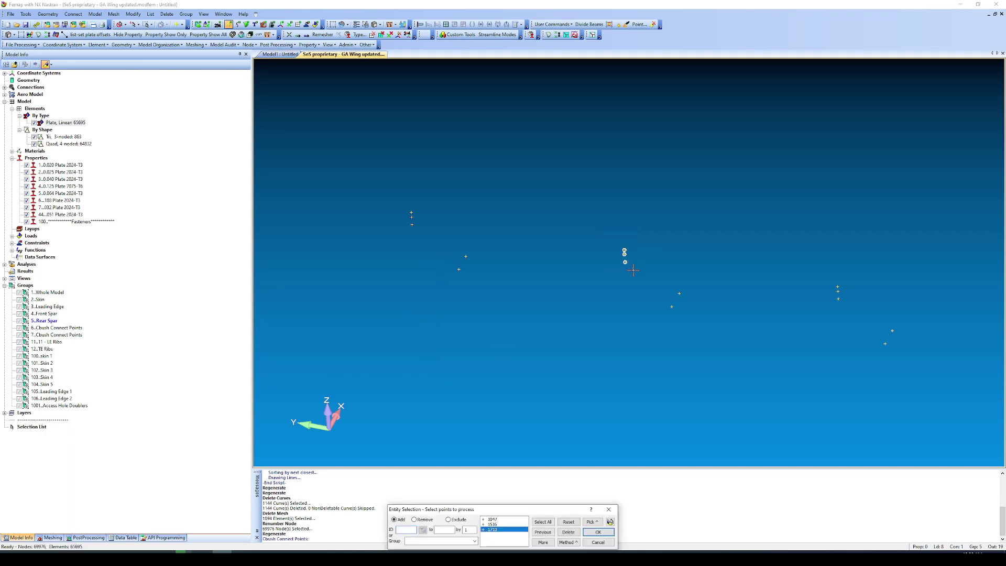
pyautogui.press('Return')
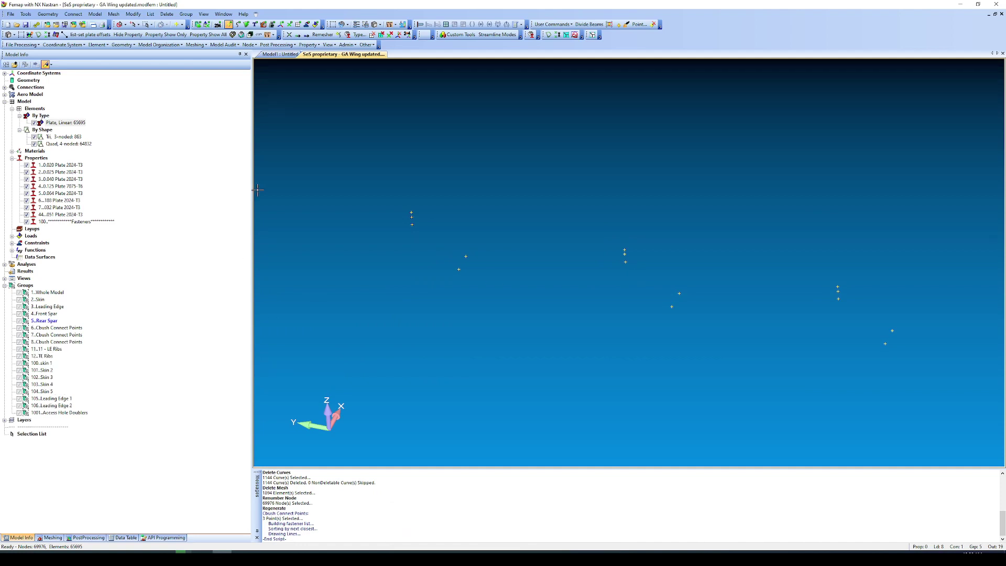
# Display curves and labels with the points hidden to examine the line drawn for fastener 51.
pyautogui.click(238, 26)
pyautogui.scroll(3, 653, 283)
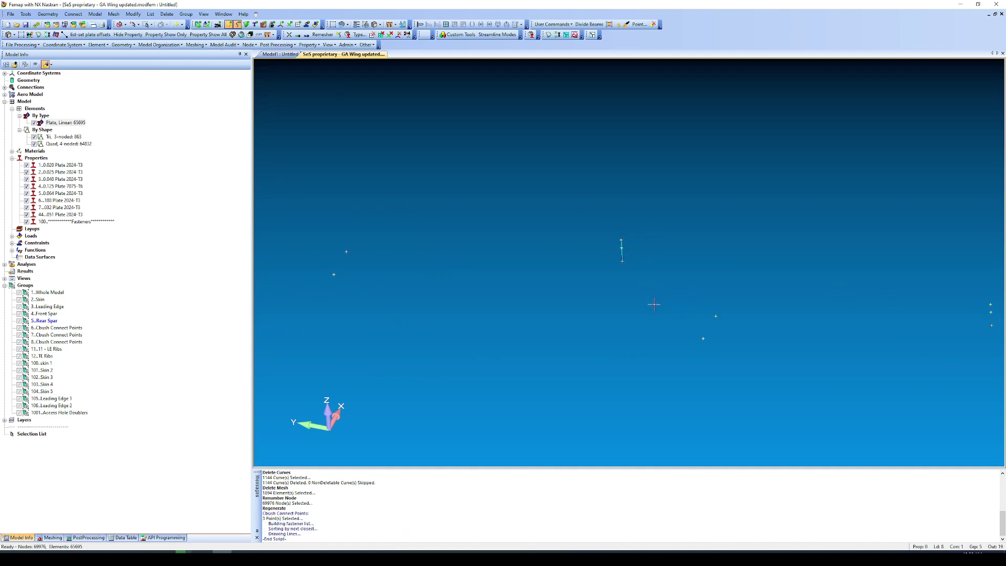
pyautogui.click(218, 24)
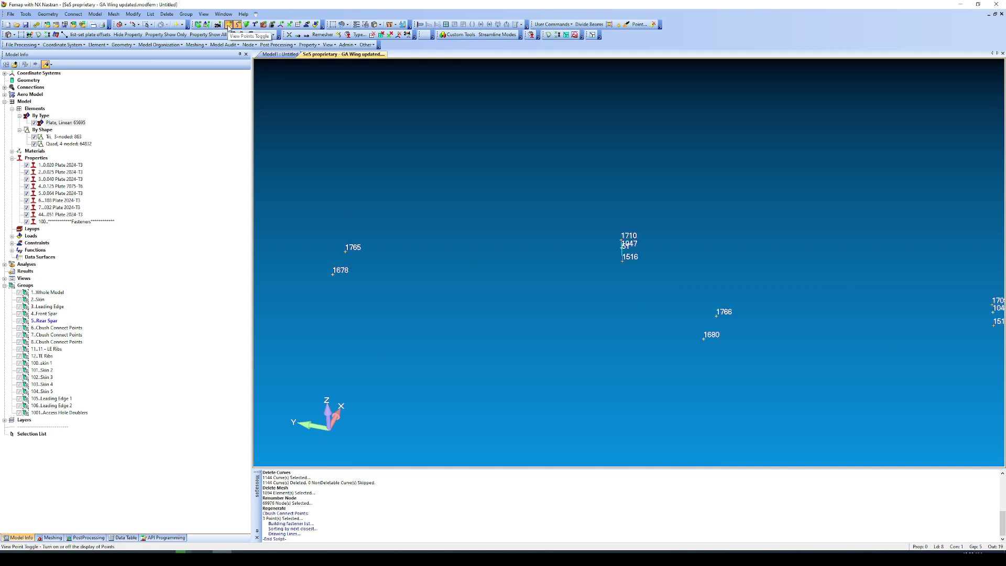
pyautogui.click(229, 24)
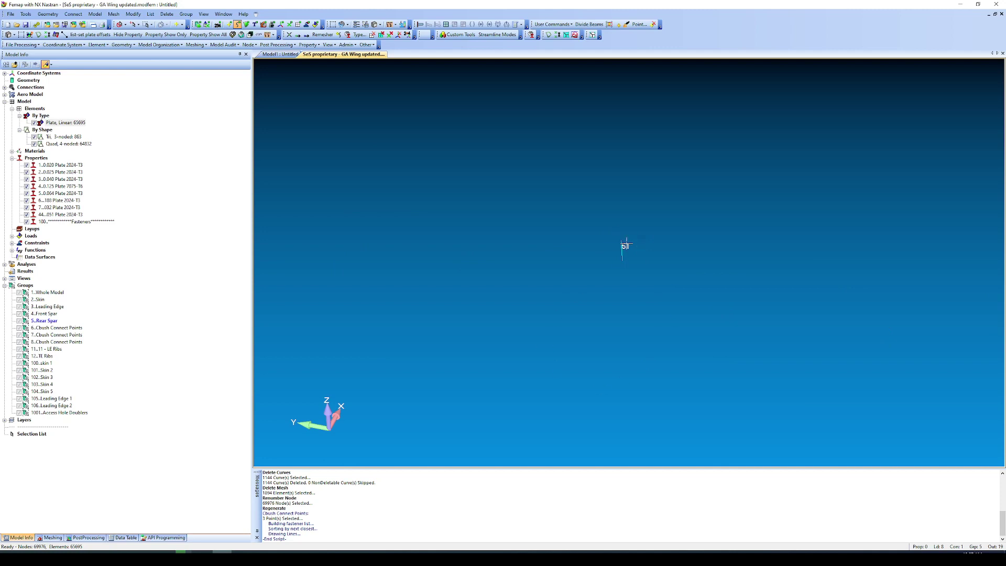
# Delete curve 51, then restore the point display and turn the labels off.
pyautogui.click(166, 14)
pyautogui.moveTo(182, 41)
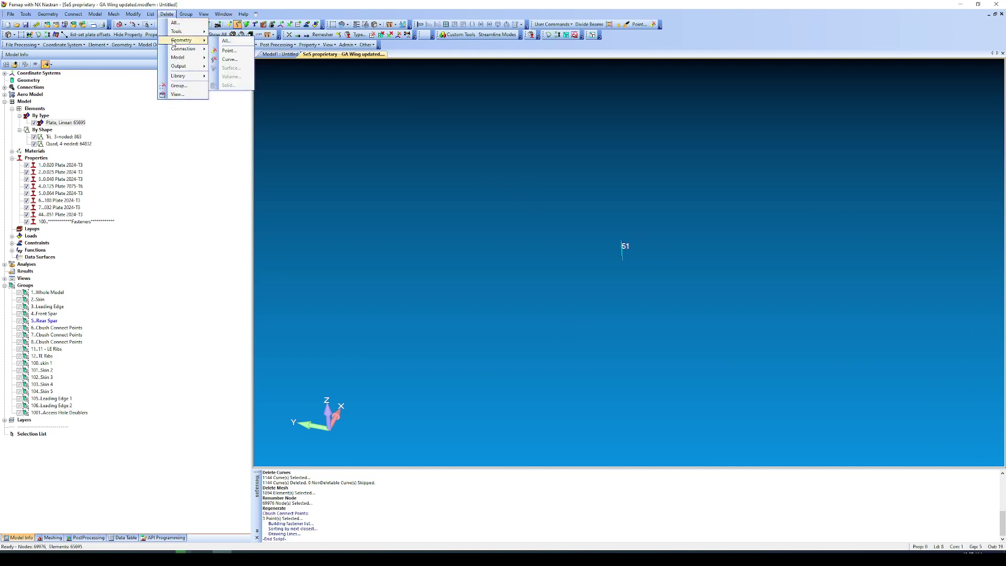
pyautogui.click(232, 60)
pyautogui.click(611, 531)
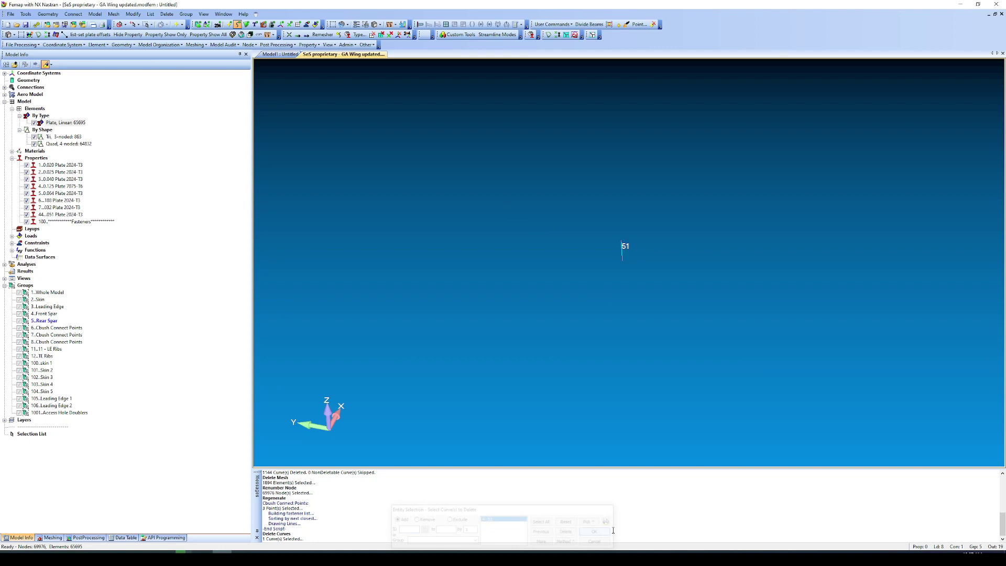
pyautogui.click(229, 25)
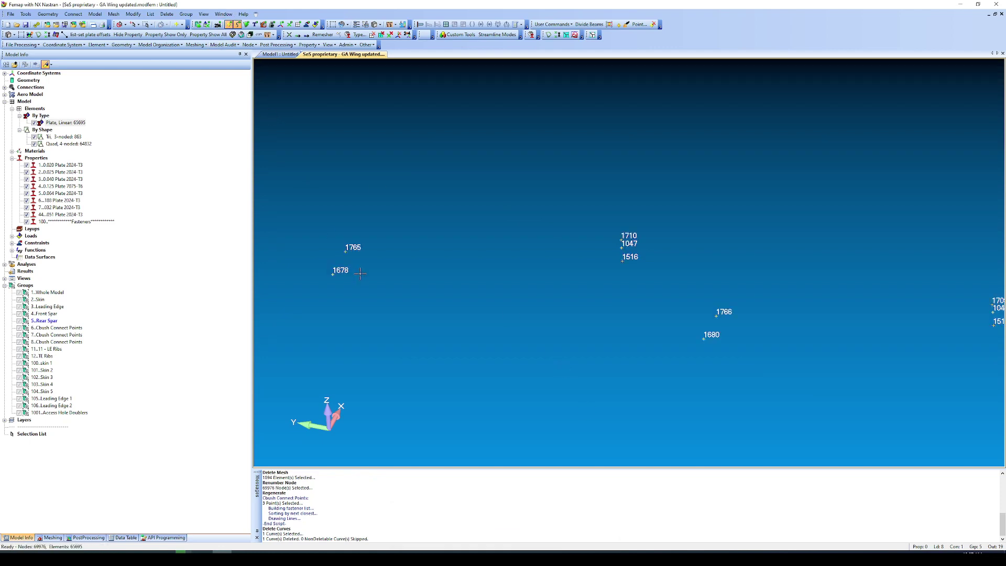
pyautogui.click(218, 24)
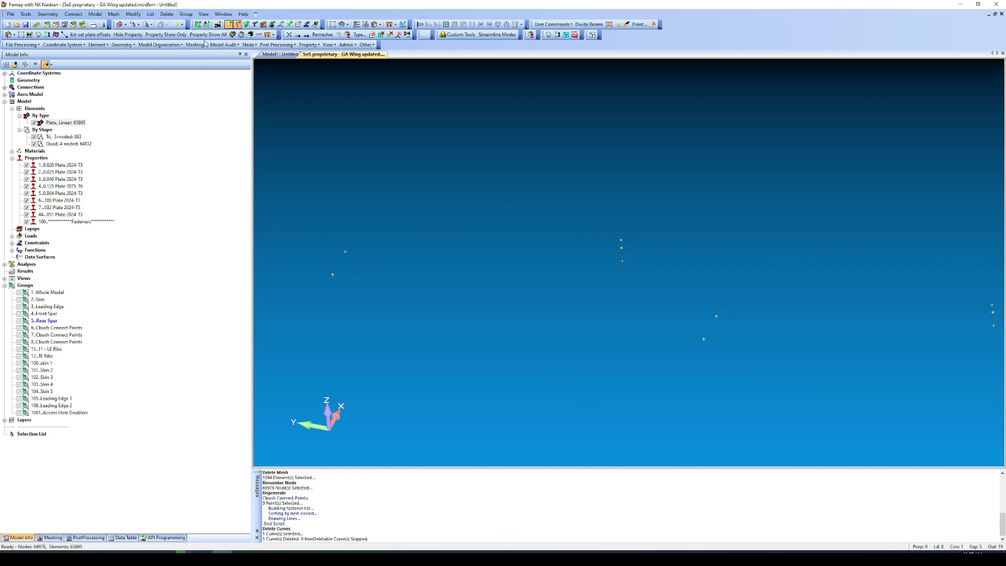
# Run Cbush Connect Points on all points in the model with Make Cbush enabled and fastener start 85.
pyautogui.click(198, 45)
pyautogui.click(221, 79)
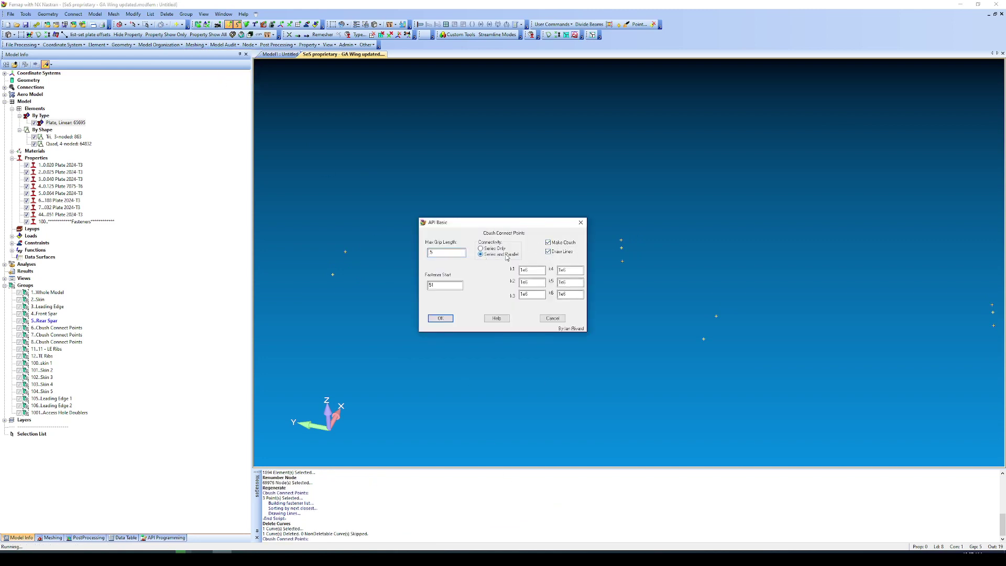
pyautogui.click(440, 286)
pyautogui.moveTo(450, 286); pyautogui.dragTo(305, 271)
pyautogui.write('8')
pyautogui.click(440, 318)
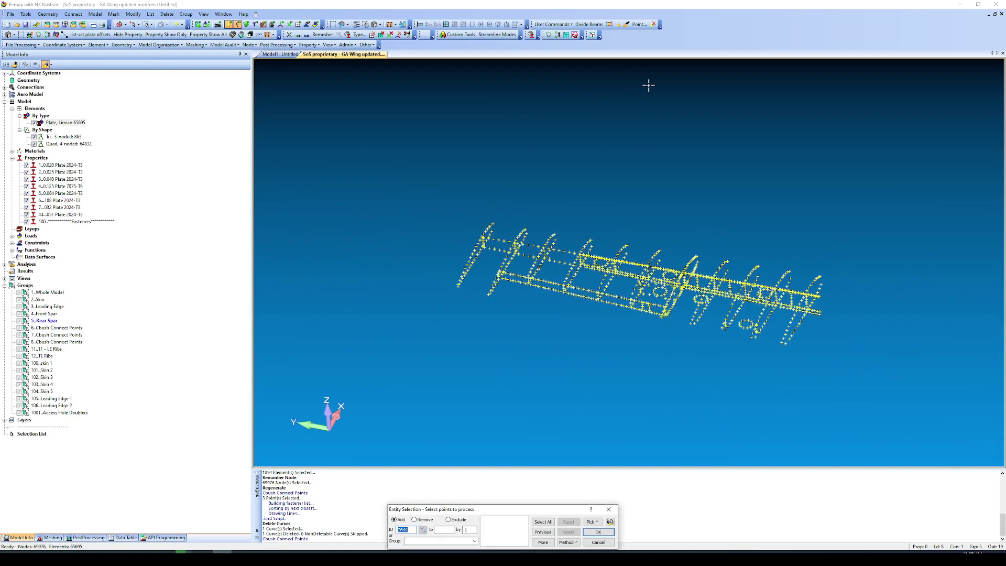
pyautogui.moveTo(870, 388); pyautogui.dragTo(403, 178)
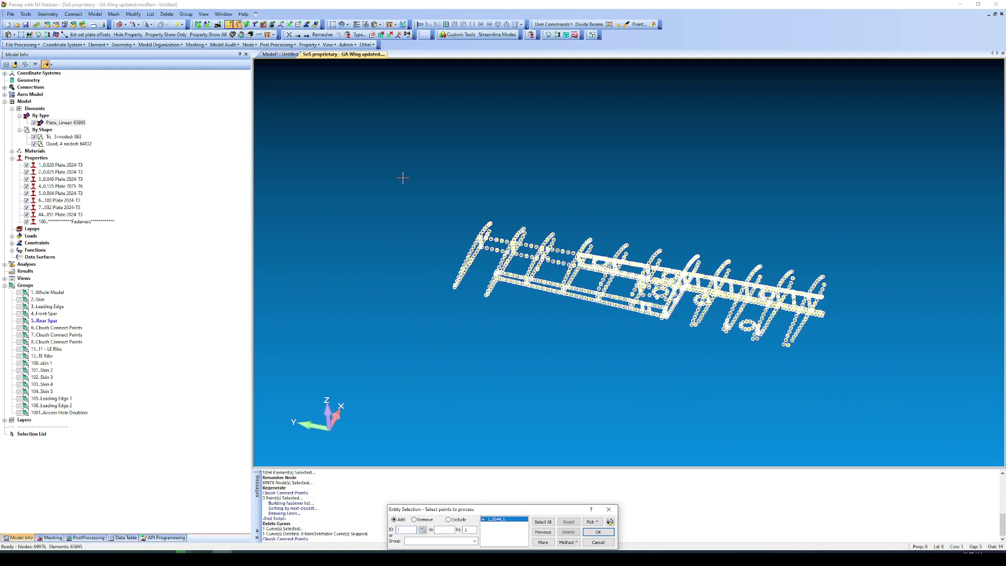
pyautogui.press('Return')
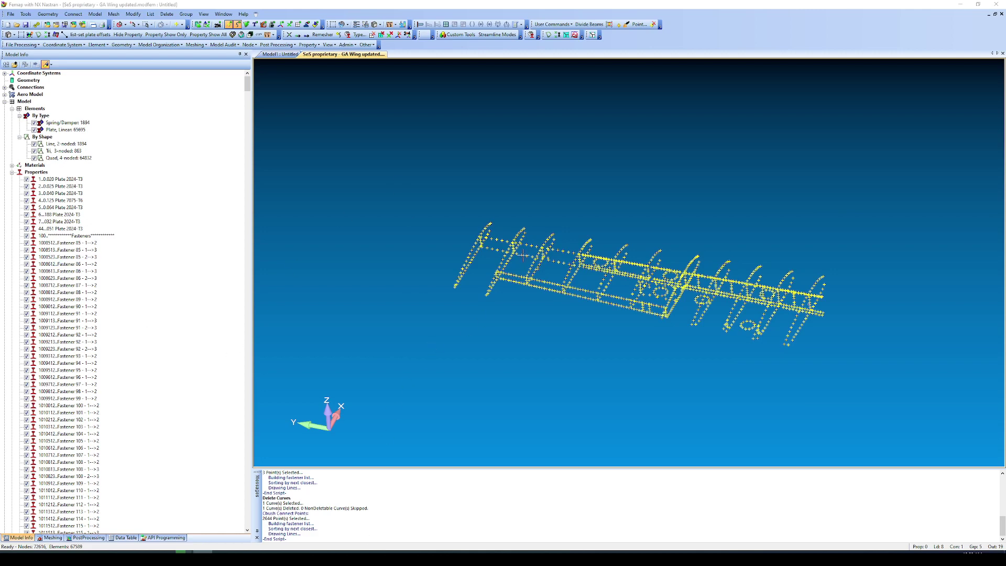
# Hide the points and examine the fastener lines drawn across the wing.
pyautogui.click(238, 24)
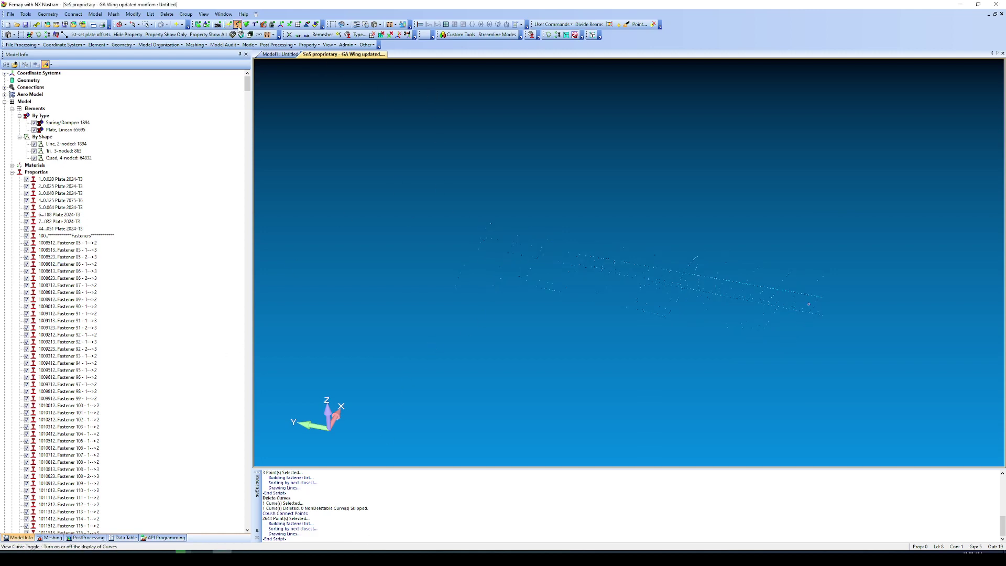
pyautogui.scroll(8, 589, 244)
pyautogui.scroll(3, 625, 228)
pyautogui.keyDown('ctrl'); pyautogui.moveTo(649, 213); pyautogui.dragTo(438, 126, button='middle'); pyautogui.keyUp('ctrl')
pyautogui.scroll(-4, 629, 267)
pyautogui.moveTo(654, 283); pyautogui.dragTo(607, 324, button='middle')
pyautogui.scroll(4, 640, 170)
pyautogui.keyDown('ctrl'); pyautogui.moveTo(616, 215); pyautogui.dragTo(632, 359, button='middle'); pyautogui.keyUp('ctrl')
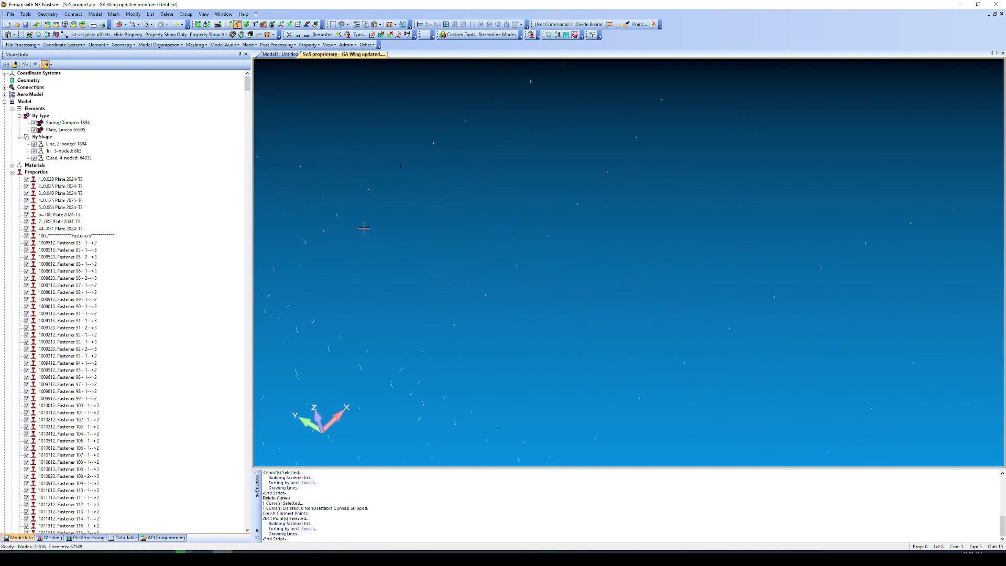
# Turn on labels and examine the numbered fastener curves around curve 837.
pyautogui.click(218, 25)
pyautogui.scroll(4, 619, 292)
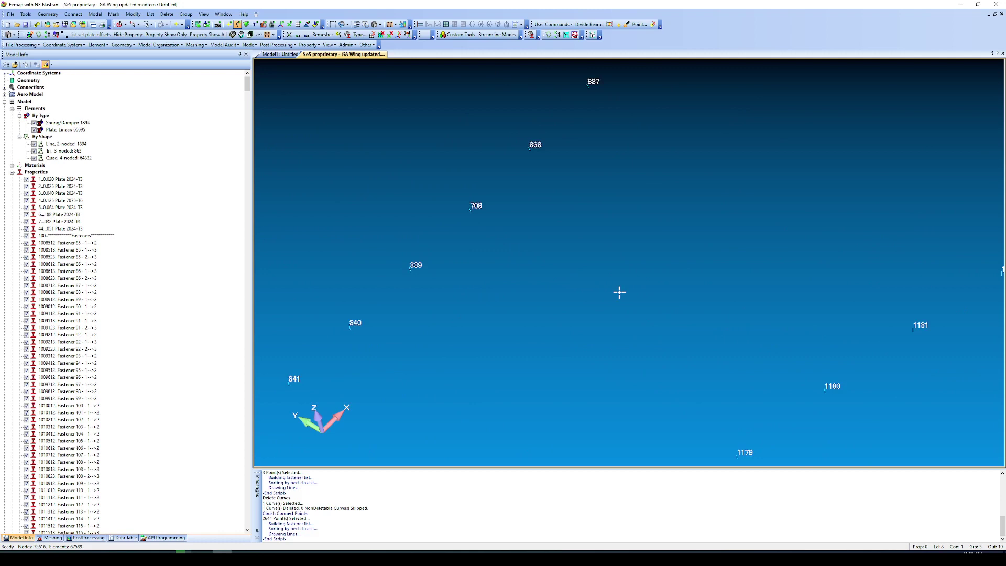
pyautogui.keyDown('ctrl'); pyautogui.moveTo(637, 264); pyautogui.dragTo(672, 451, button='middle'); pyautogui.keyUp('ctrl')
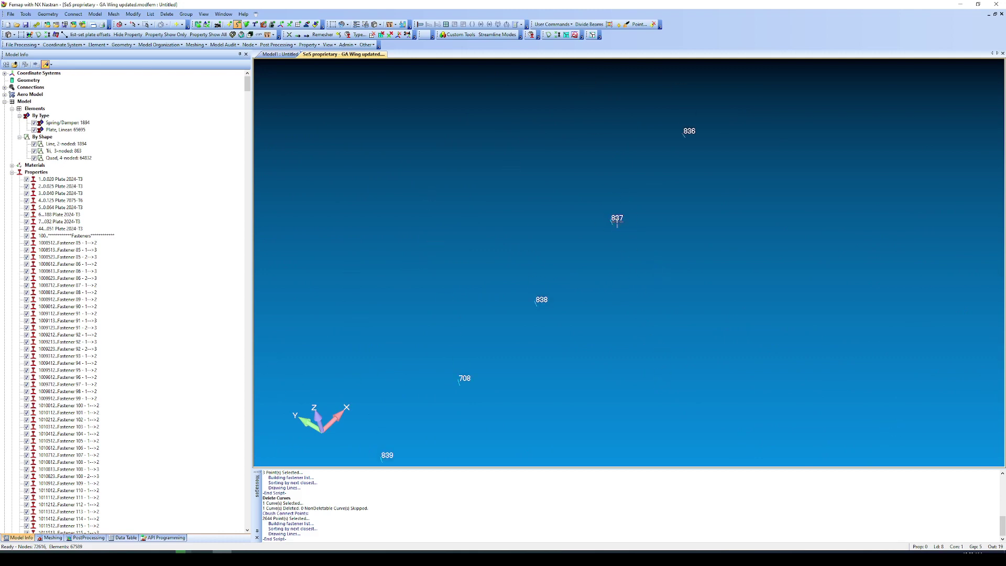
# Highlight the property Fastener 837 - 2-->3 and examine its element on fastener curve 837.
pyautogui.moveTo(248, 84); pyautogui.dragTo(248, 395)
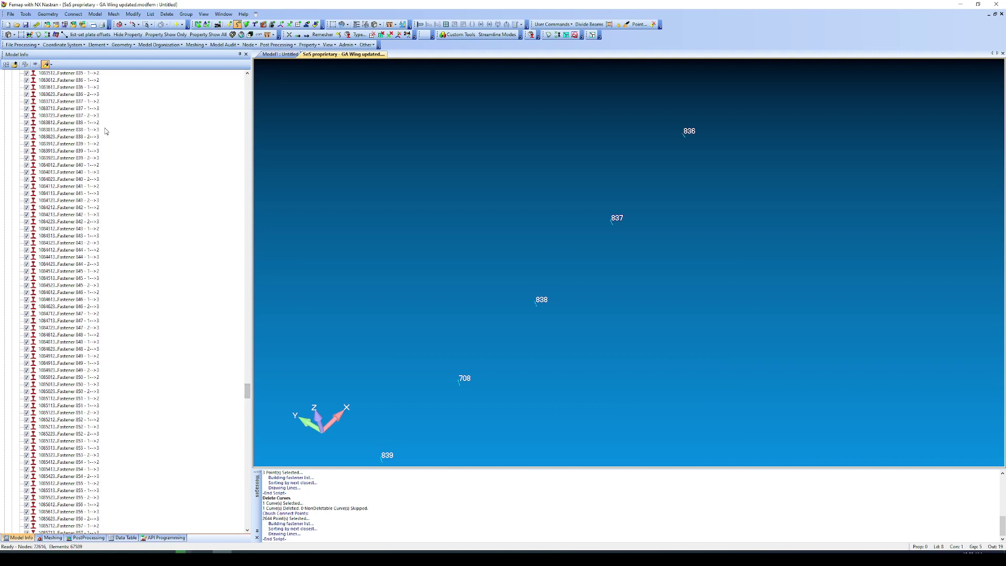
pyautogui.click(77, 116)
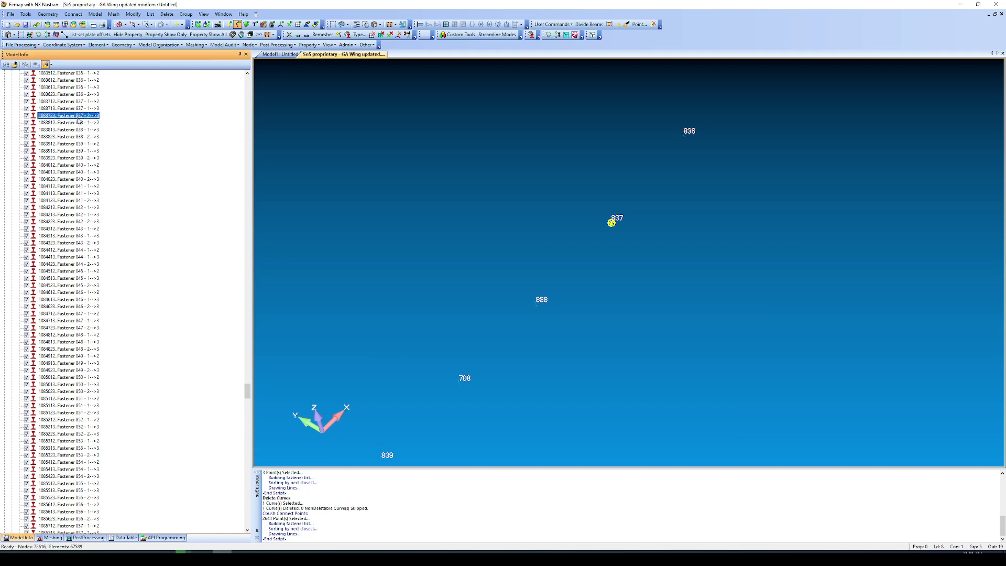
pyautogui.scroll(5, 596, 239)
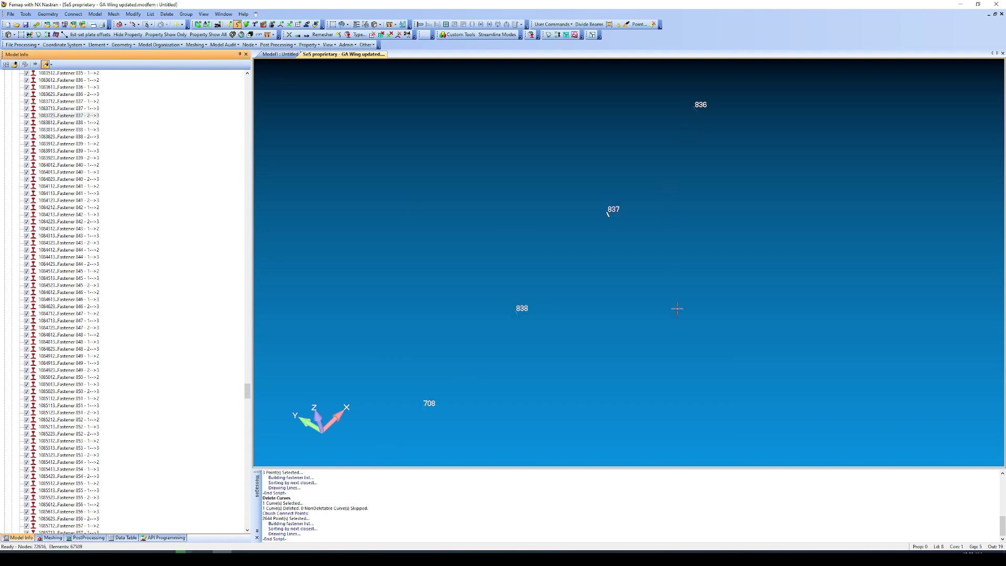
pyautogui.keyDown('ctrl'); pyautogui.moveTo(586, 165); pyautogui.dragTo(602, 261, button='middle'); pyautogui.keyUp('ctrl')
pyautogui.scroll(2, 618, 362)
pyautogui.scroll(3, 602, 314)
pyautogui.keyDown('ctrl'); pyautogui.moveTo(568, 290); pyautogui.dragTo(583, 330, button='middle'); pyautogui.keyUp('ctrl')
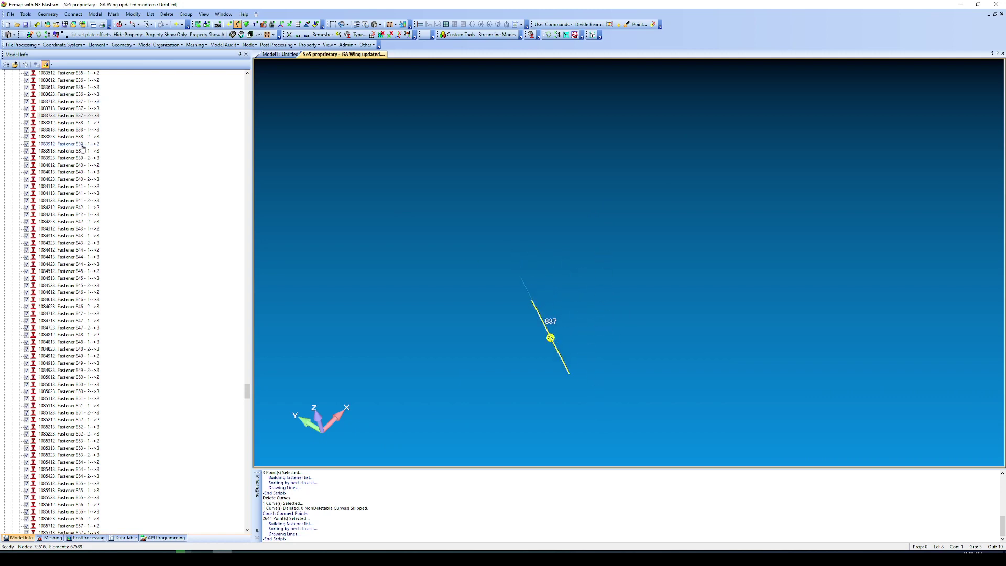
# Highlight all three Fastener 837 properties and examine their elements on fastener curve 837.
pyautogui.scroll(1, 82, 149)
pyautogui.scroll(1, 79, 152)
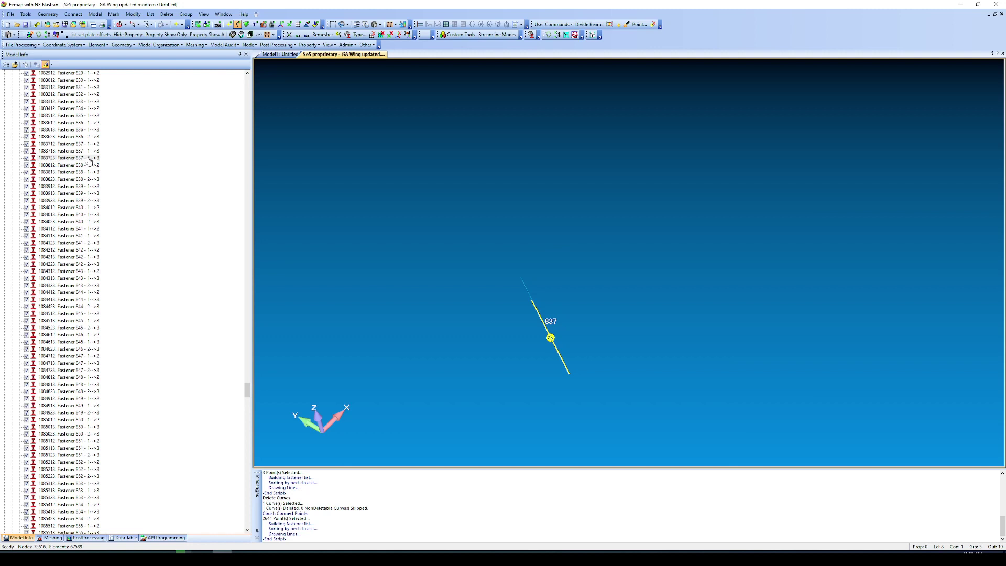
pyautogui.click(76, 159)
pyautogui.keyDown('shift'); pyautogui.click(76, 145); pyautogui.keyUp('shift')
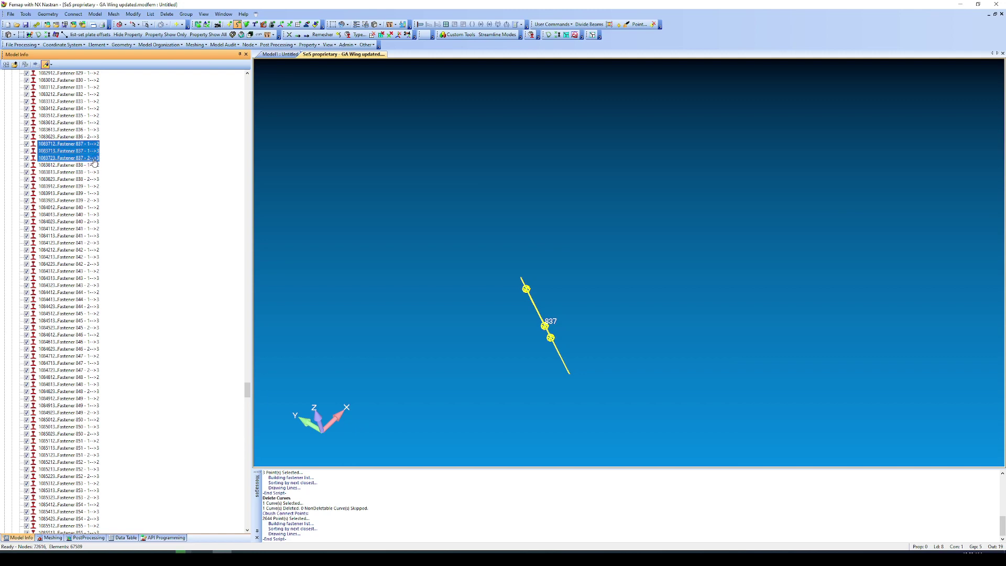
# Highlight the three Fastener 851 properties and examine where their elements sit on curve 851.
pyautogui.scroll(-6, 499, 318)
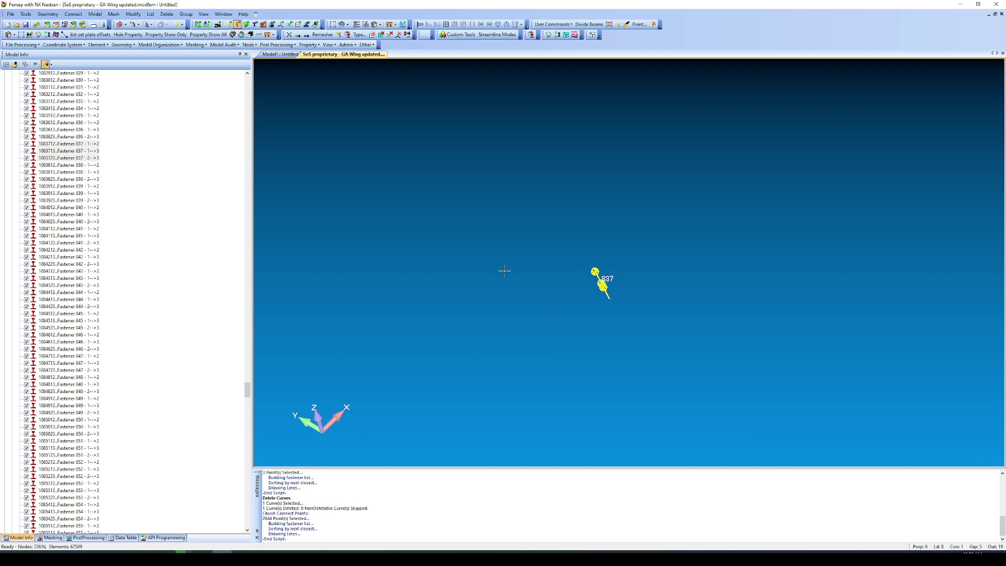
pyautogui.scroll(-4, 588, 304)
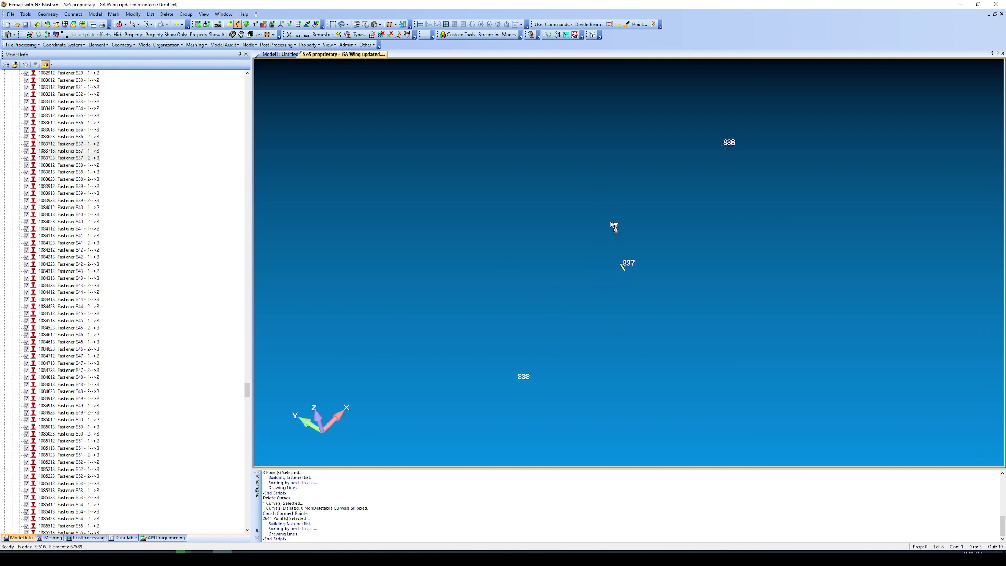
pyautogui.scroll(-6, 555, 252)
pyautogui.keyDown('ctrl'); pyautogui.moveTo(519, 212); pyautogui.dragTo(651, 308, button='middle'); pyautogui.keyUp('ctrl')
pyautogui.scroll(4, 552, 296)
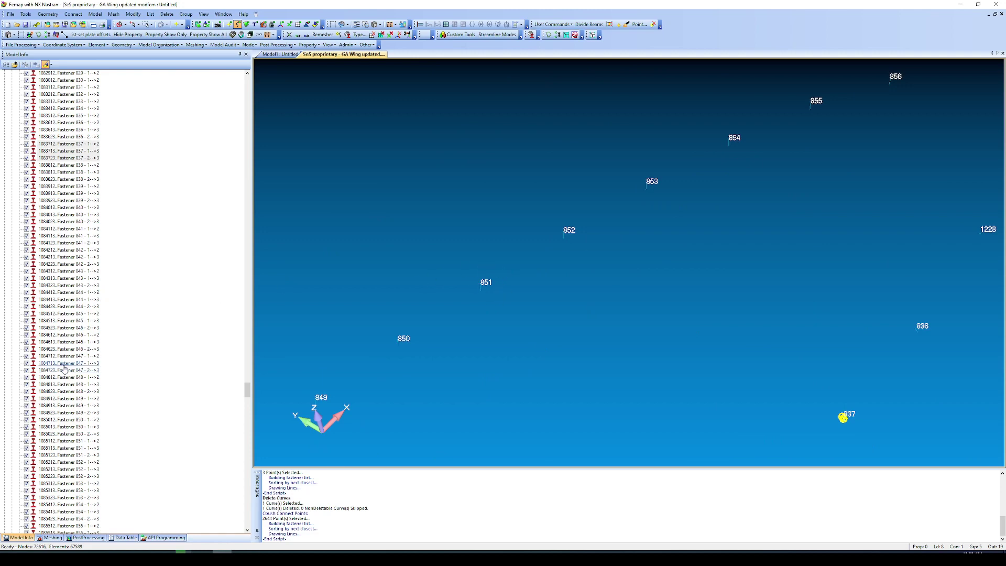
pyautogui.click(87, 455)
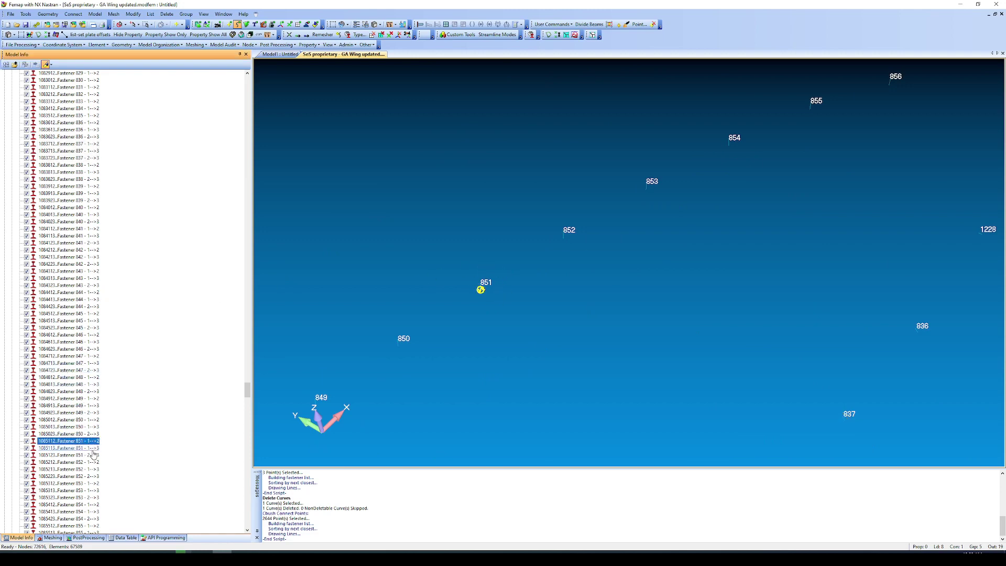
pyautogui.keyDown('shift'); pyautogui.click(88, 457); pyautogui.keyUp('shift')
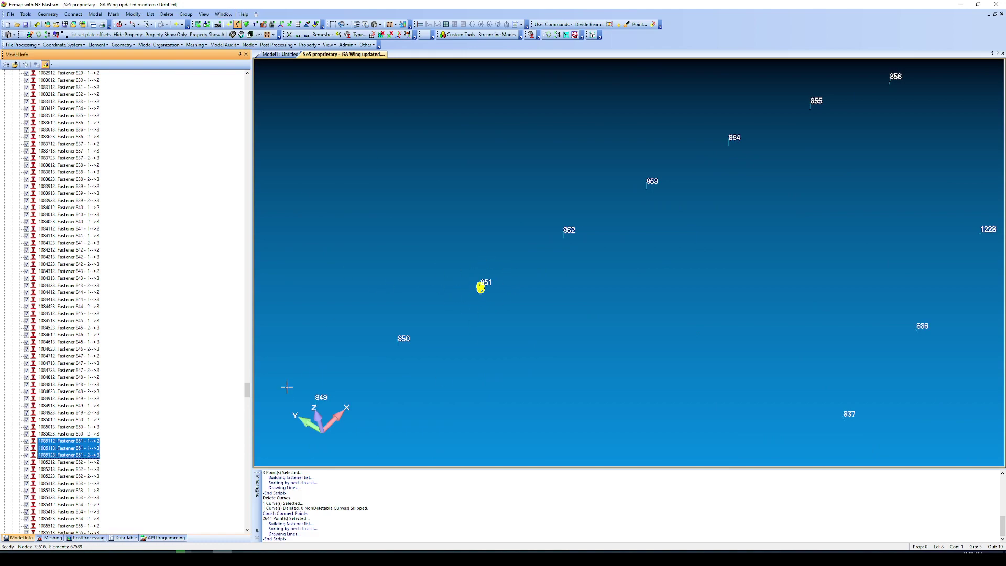
# Hide the numbered fastener curves and regenerate the view to clear the Fastener 851 highlight.
pyautogui.scroll(-12, 662, 193)
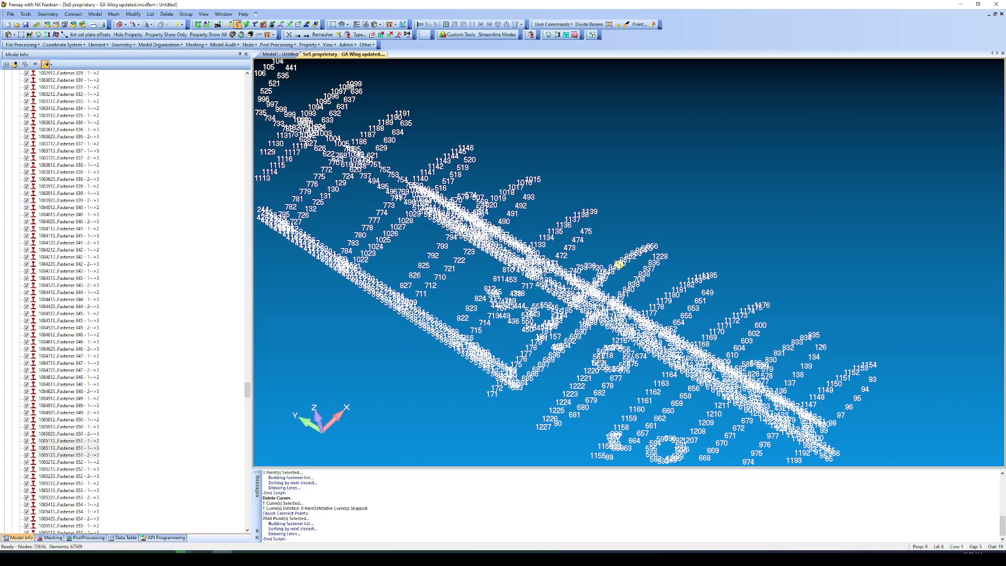
pyautogui.keyDown('ctrl'); pyautogui.moveTo(662, 193); pyautogui.dragTo(657, 151, button='middle'); pyautogui.keyUp('ctrl')
pyautogui.scroll(-7, 552, 195)
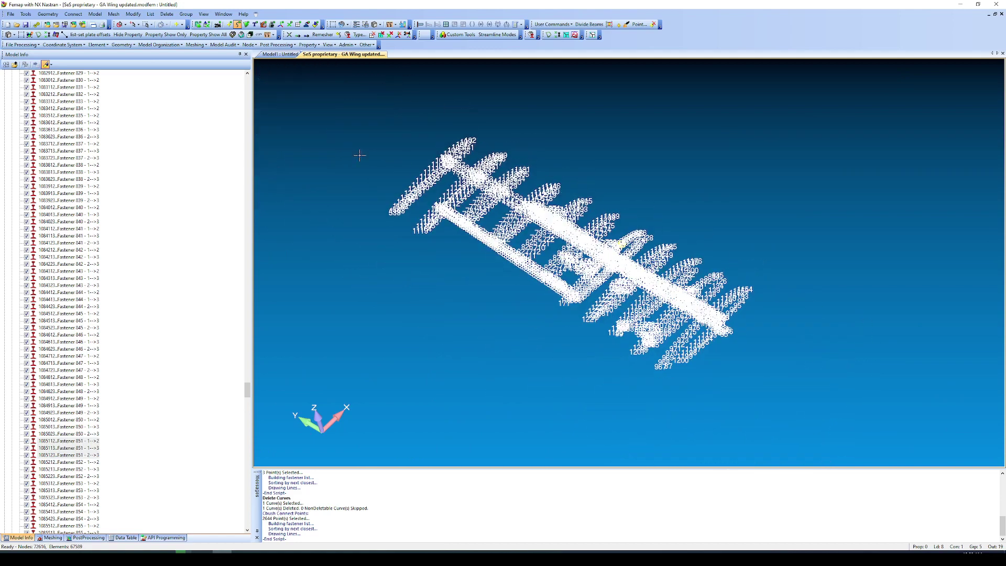
pyautogui.click(218, 26)
pyautogui.click(218, 26)
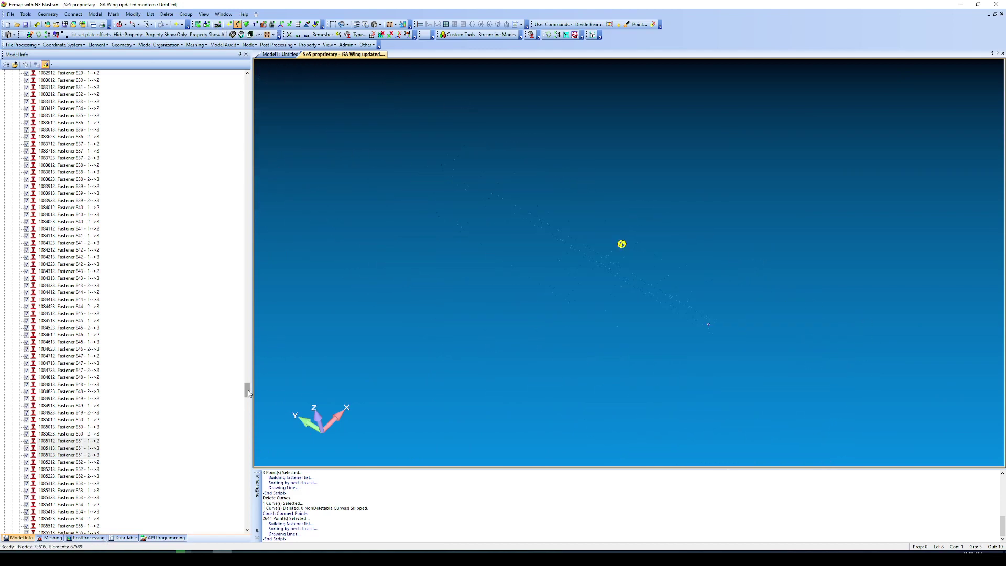
pyautogui.moveTo(246, 391); pyautogui.dragTo(245, 79)
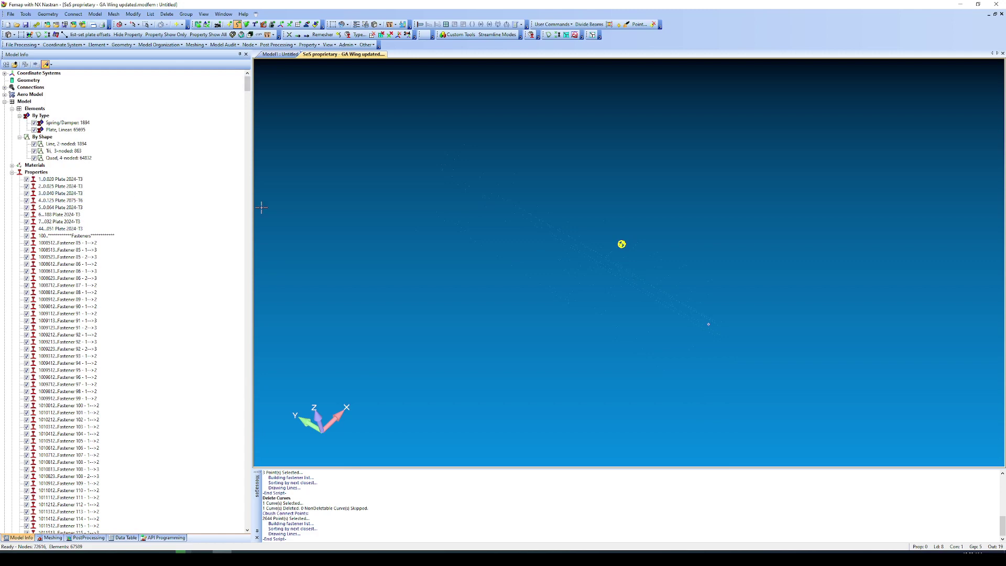
pyautogui.hotkey('ctrl', 'g')
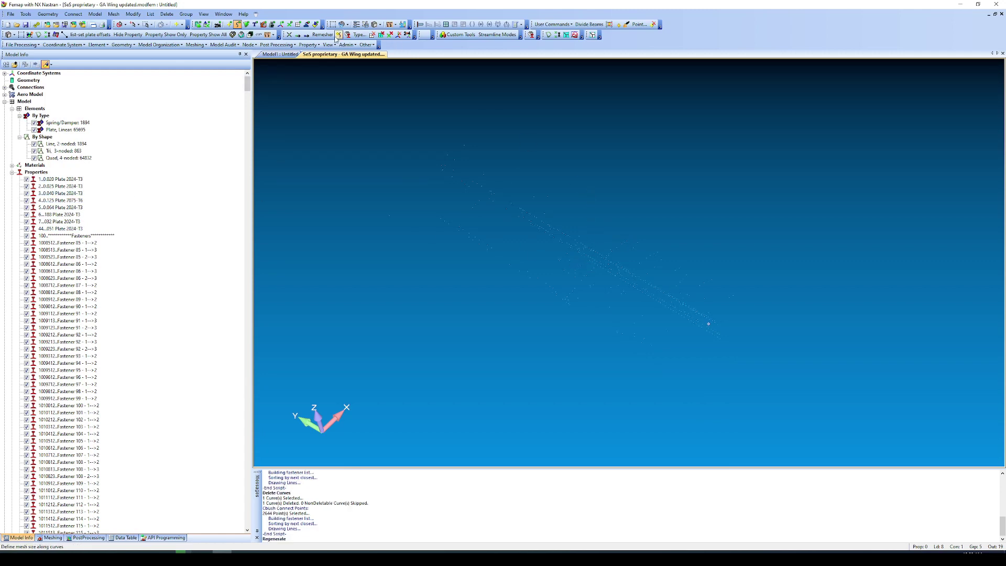
# Turn on element display, hide the linear plates to examine the spring/damper elements, and show the plates again.
pyautogui.click(297, 24)
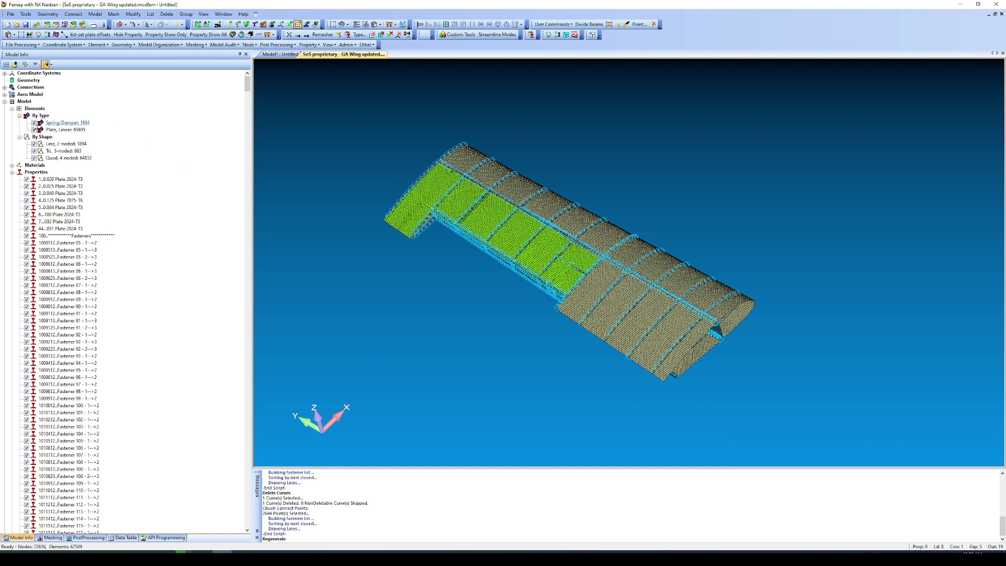
pyautogui.click(34, 130)
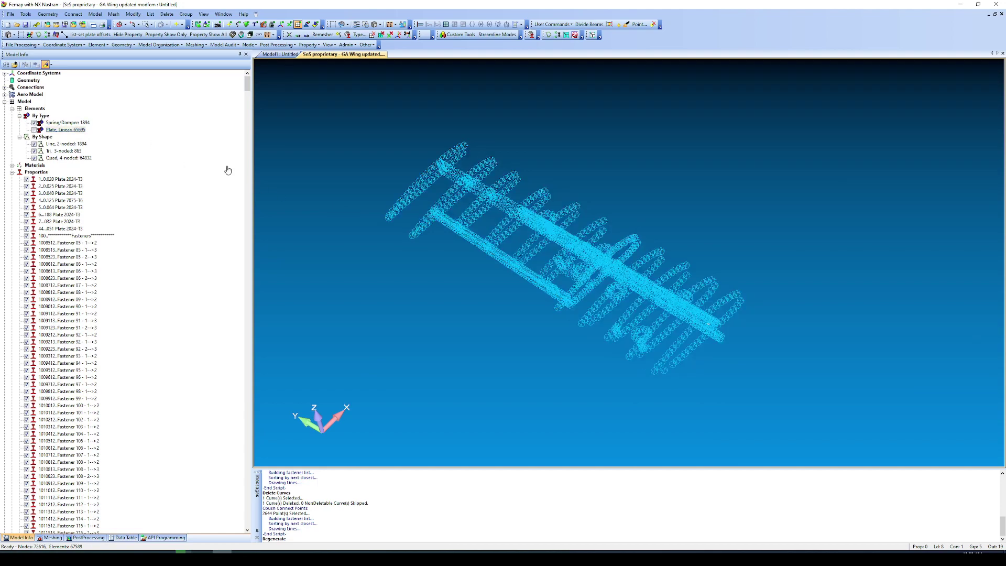
pyautogui.scroll(5, 603, 283)
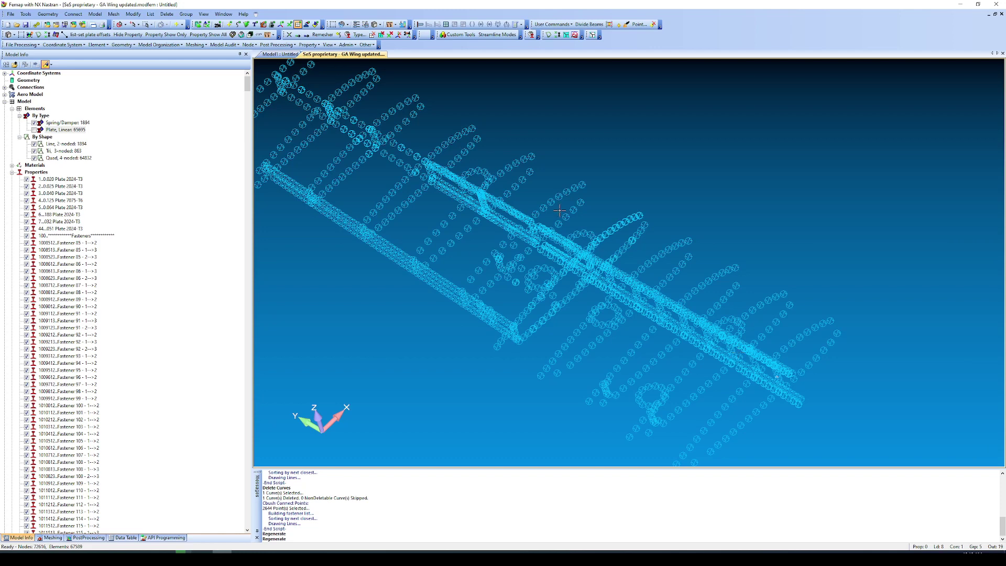
pyautogui.scroll(-3, 719, 272)
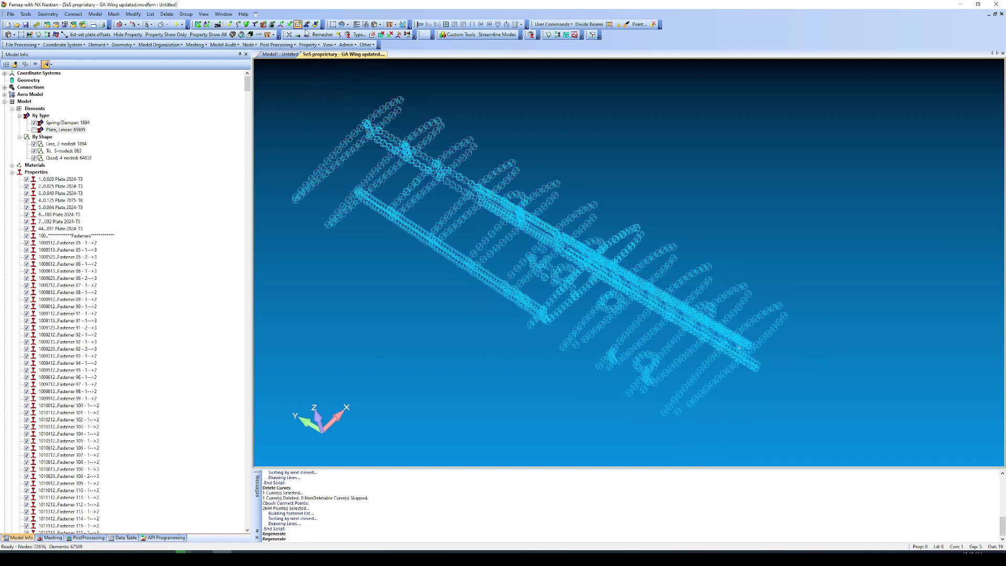
pyautogui.click(34, 129)
# Start a coincident node check on all nodes in the model.
pyautogui.click(24, 13)
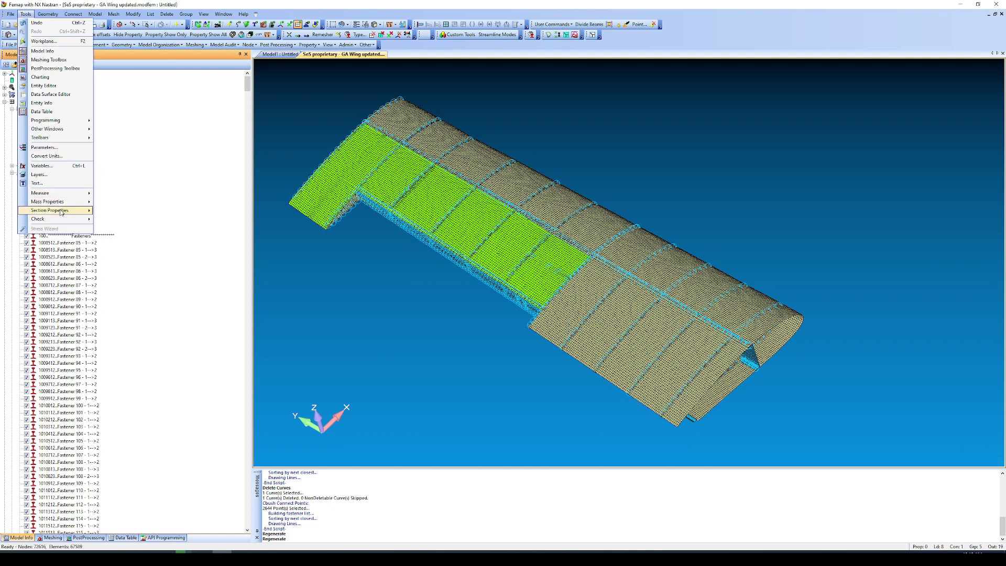
pyautogui.moveTo(62, 219)
pyautogui.click(126, 238)
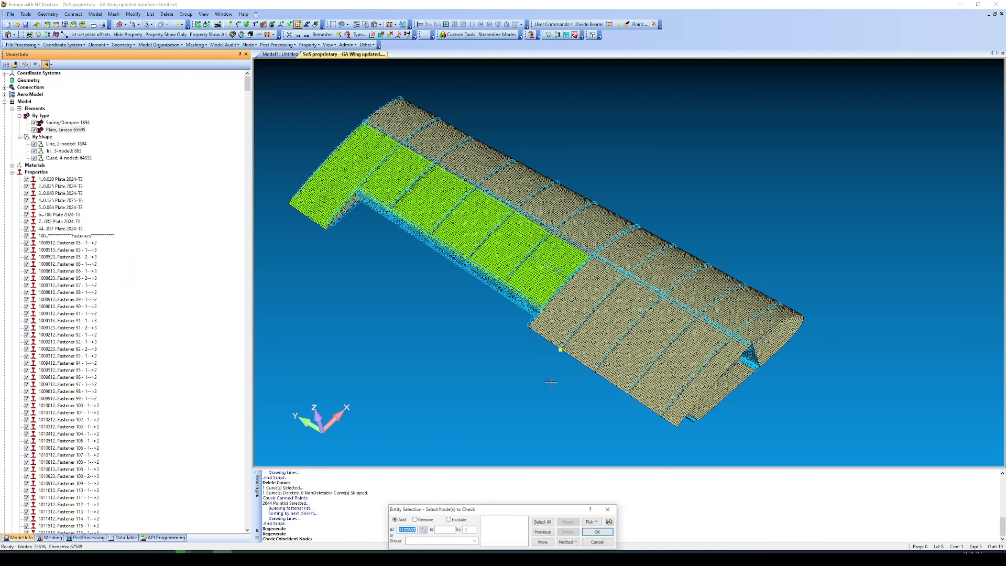
pyautogui.click(543, 522)
pyautogui.click(597, 532)
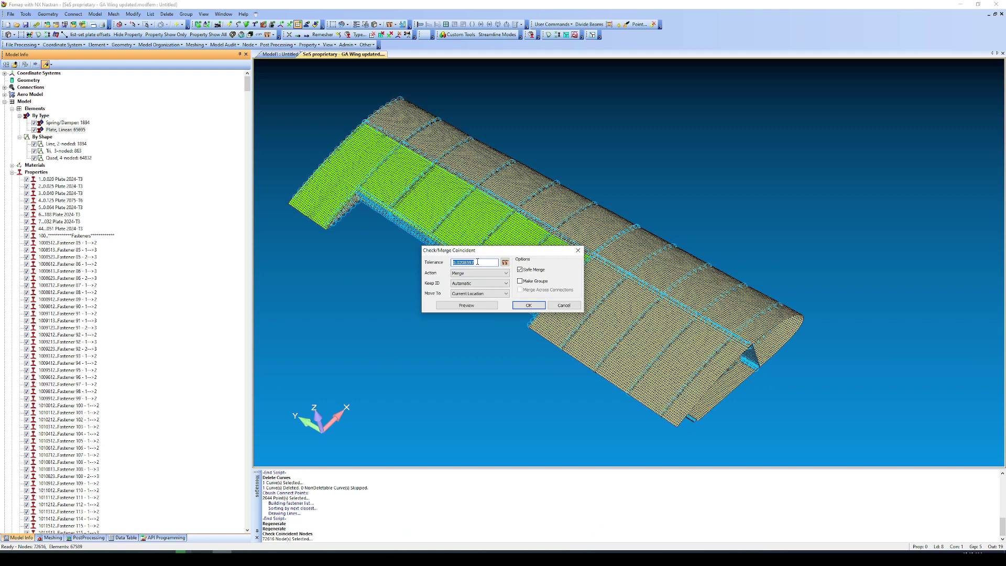
# Set the merge tolerance to 0.001, with Keep ID as Higher ID and Move To as Lower ID.
pyautogui.write('0.001')
pyautogui.click(478, 283)
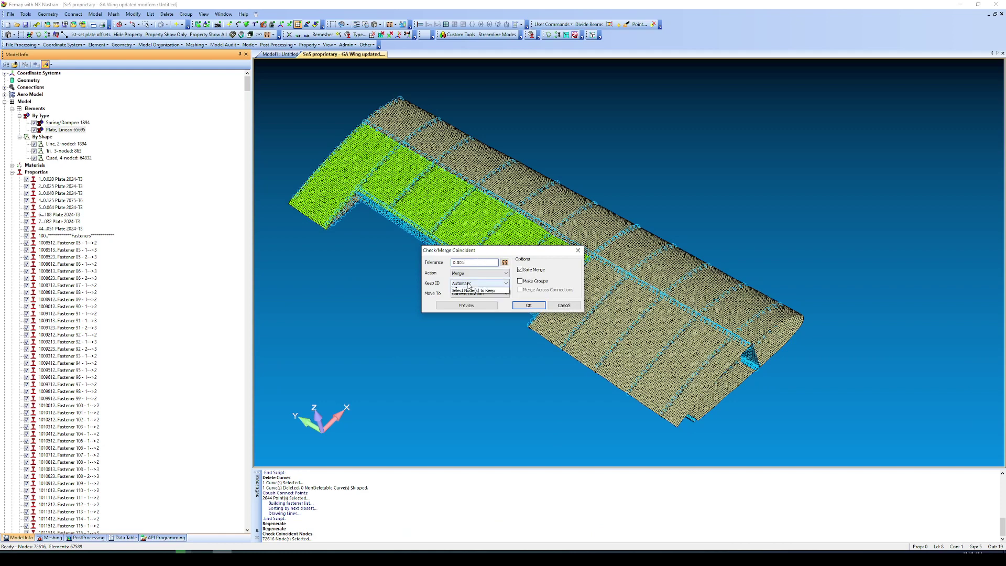
pyautogui.click(476, 296)
pyautogui.click(476, 296)
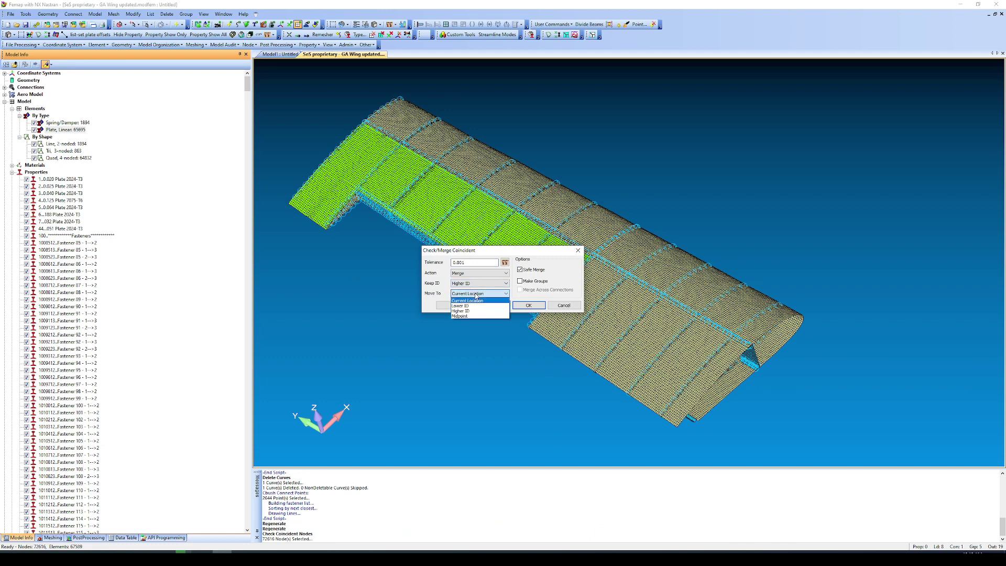
pyautogui.click(477, 307)
# Preview the coincident nodes across the wing and merge them.
pyautogui.click(467, 305)
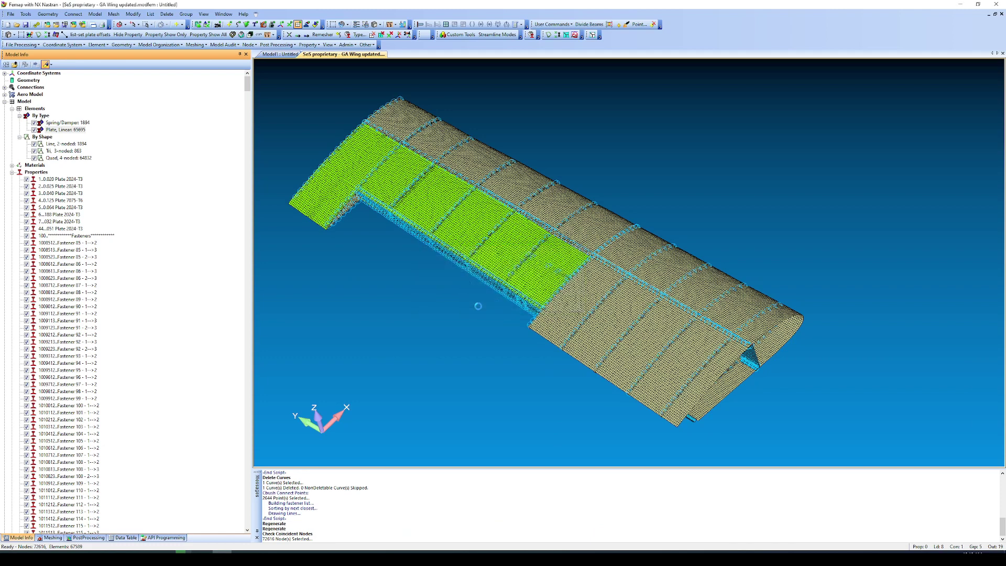
pyautogui.moveTo(555, 294); pyautogui.dragTo(370, 260, button='middle')
pyautogui.moveTo(615, 343); pyautogui.dragTo(644, 350, button='middle')
pyautogui.click(565, 542)
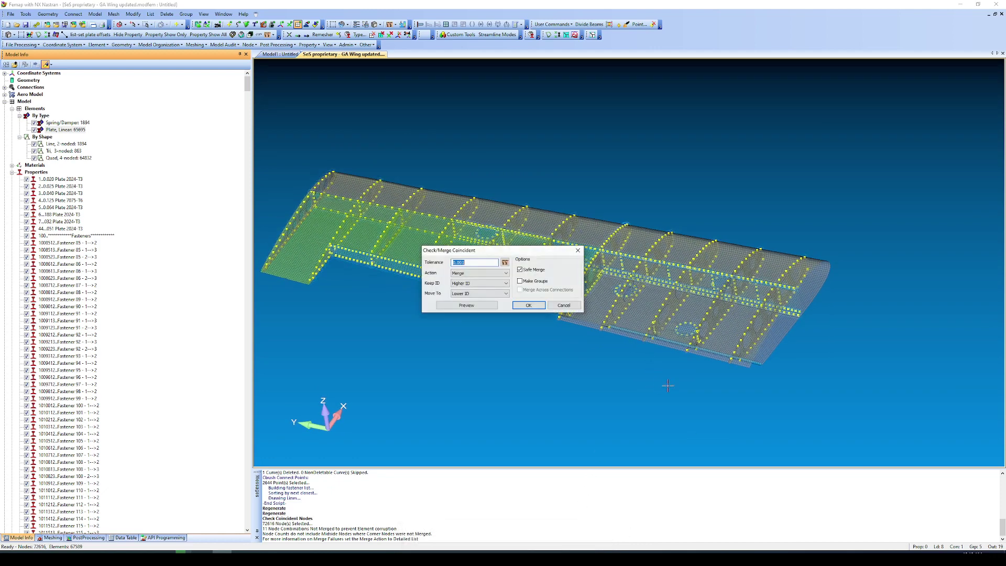
pyautogui.click(532, 308)
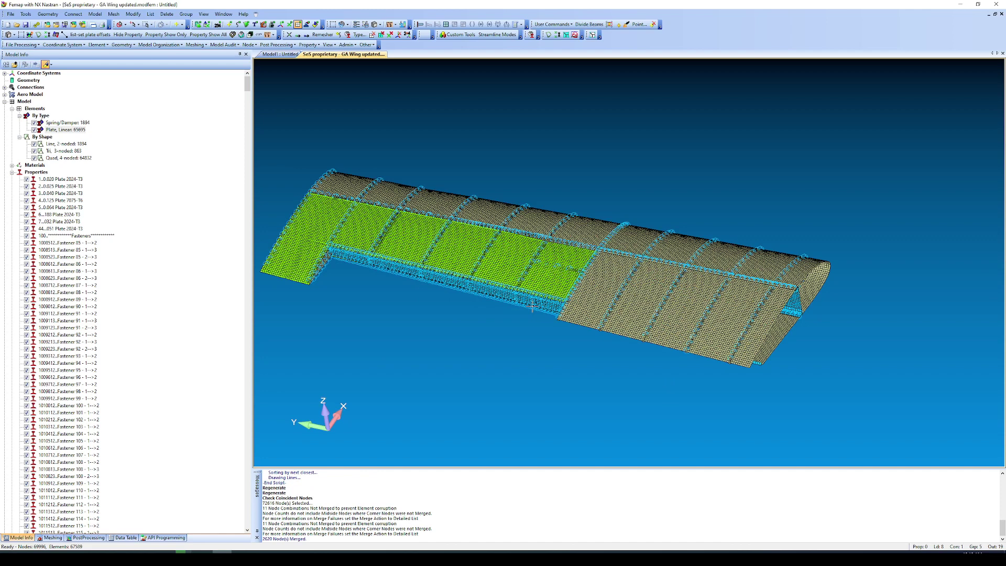
# Review the Cbush Connect Points options, including the k1 to k6 stiffness values, without running the script.
pyautogui.click(196, 45)
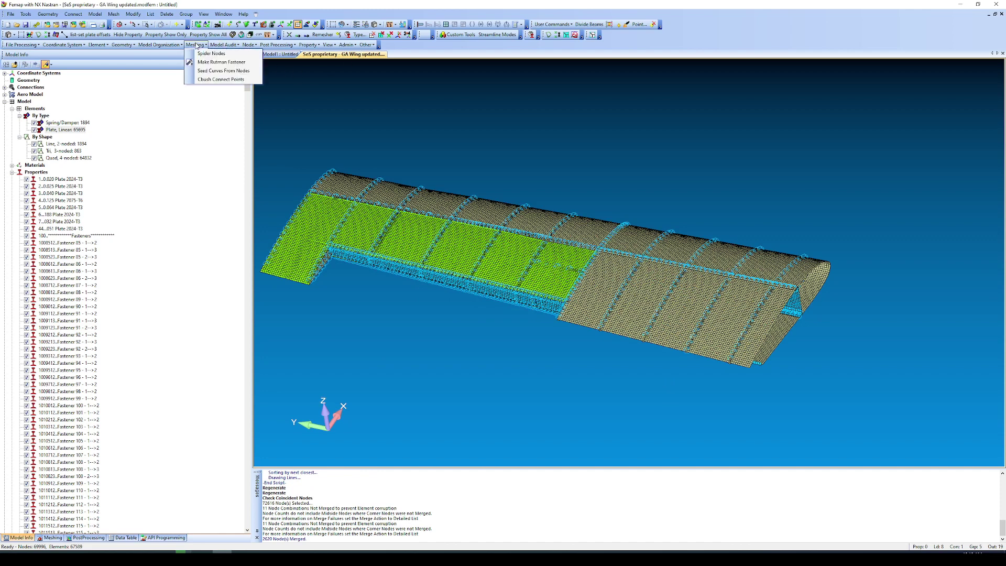
pyautogui.click(220, 80)
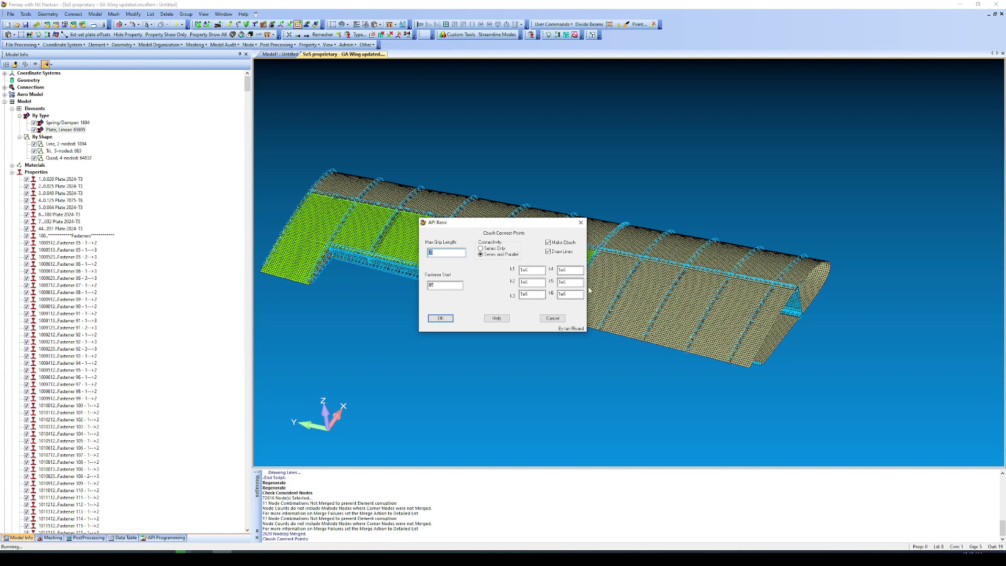
pyautogui.click(548, 318)
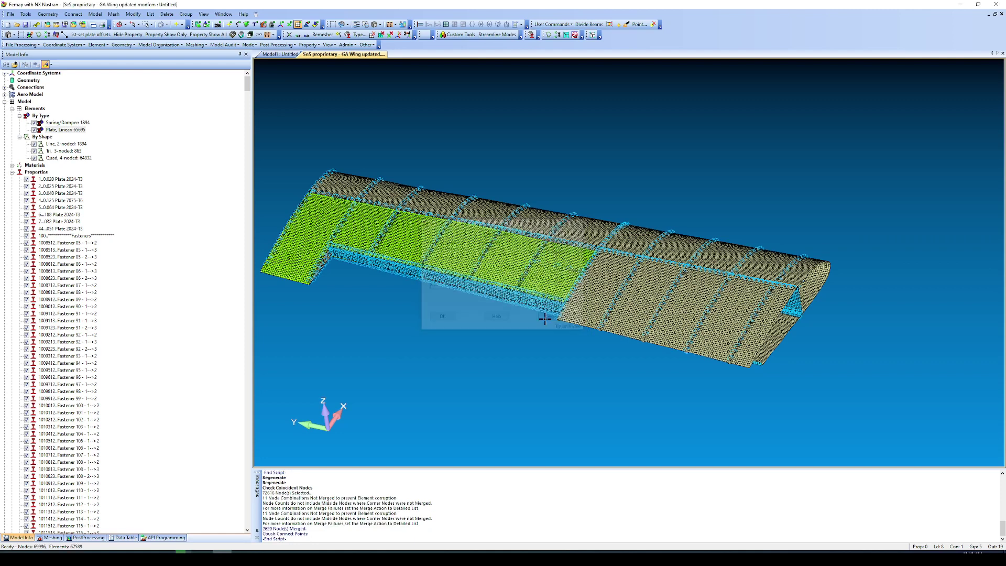
# Run Cbush Forces to Excel for all CBUSH in the model, with Get Cbush Data enabled and Process Loads off.
pyautogui.click(286, 46)
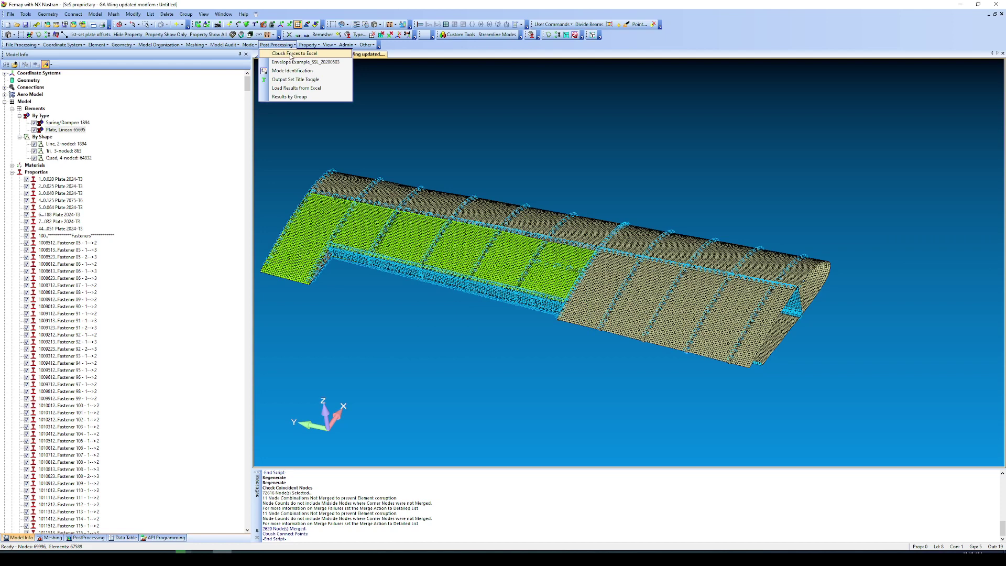
pyautogui.click(294, 54)
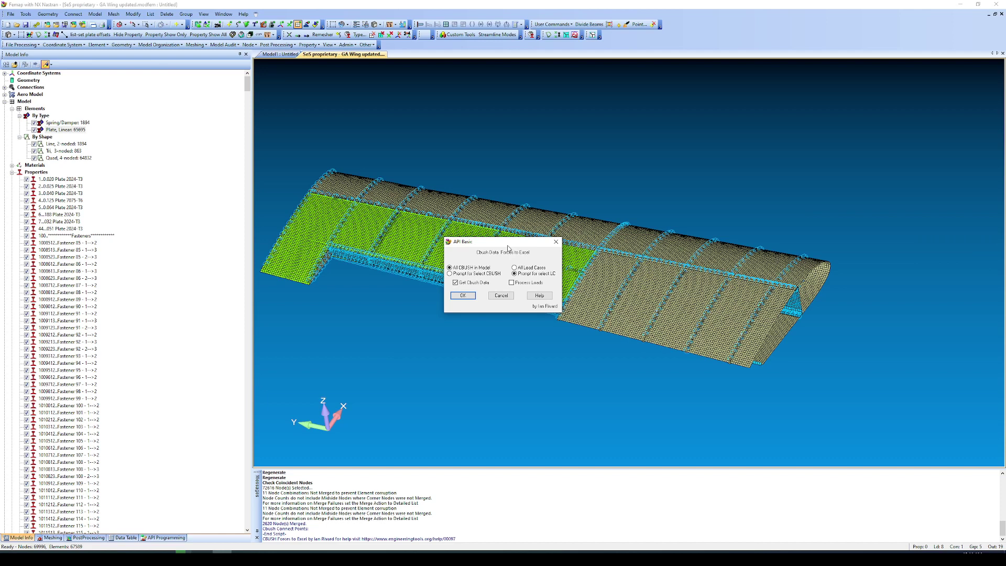
pyautogui.click(465, 296)
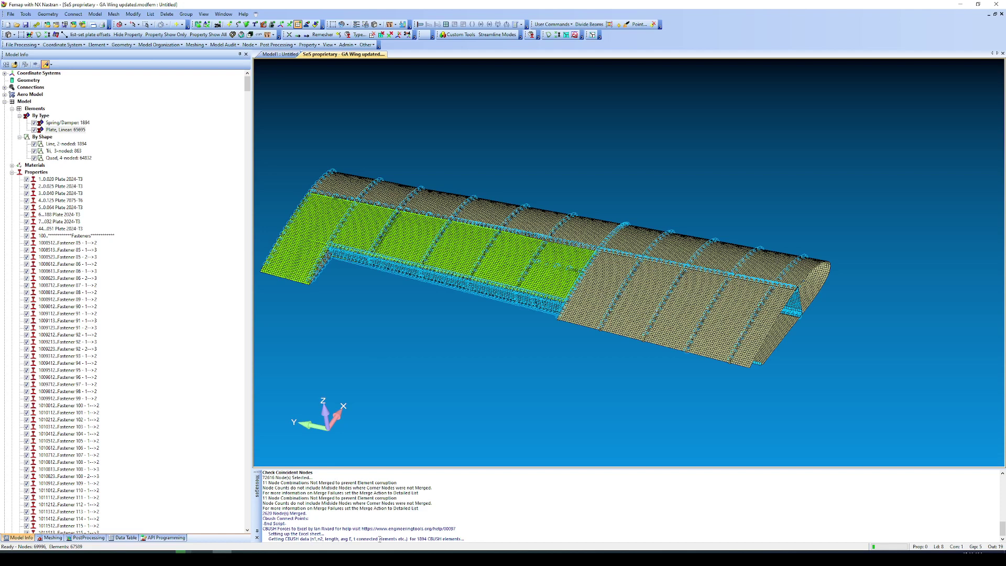
pyautogui.click(462, 539)
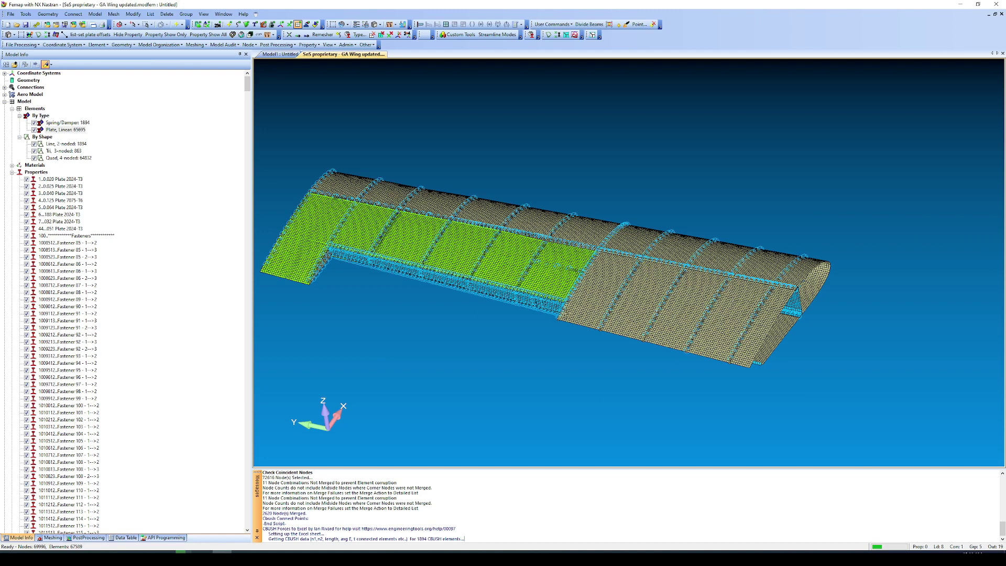
pyautogui.keyDown('ctrl'); pyautogui.moveTo(478, 237); pyautogui.dragTo(528, 251, button='middle'); pyautogui.keyUp('ctrl')
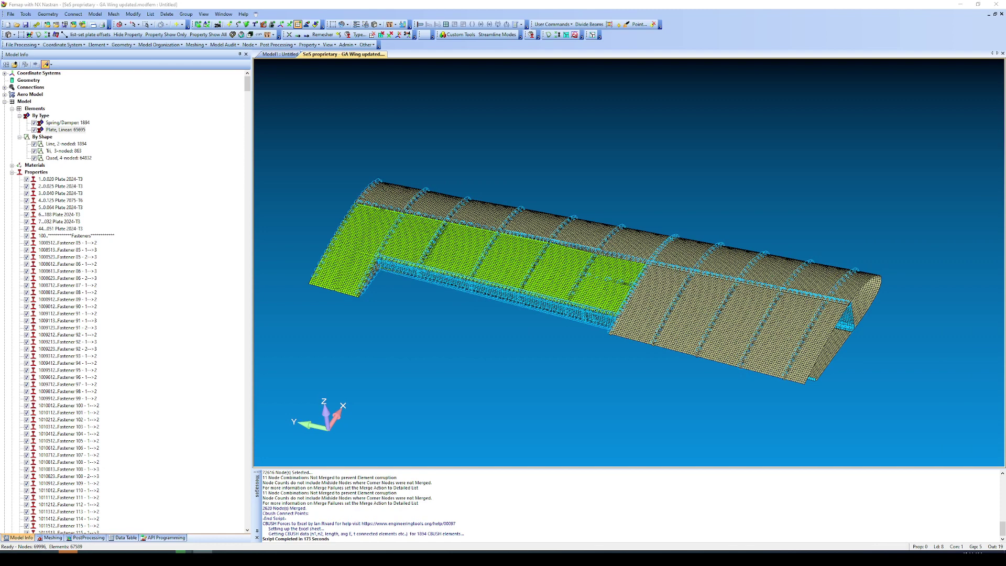
# Switch to the exported Excel workbook and examine the orientation columns F and G on the Cbush_Data sheet.
pyautogui.moveTo(52, 552)
pyautogui.click(67, 522)
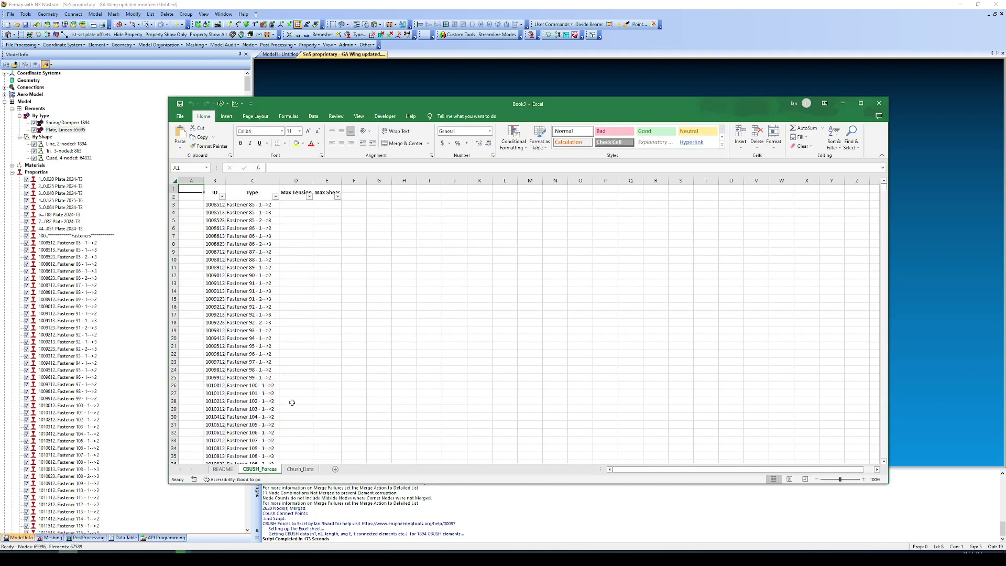
pyautogui.click(307, 471)
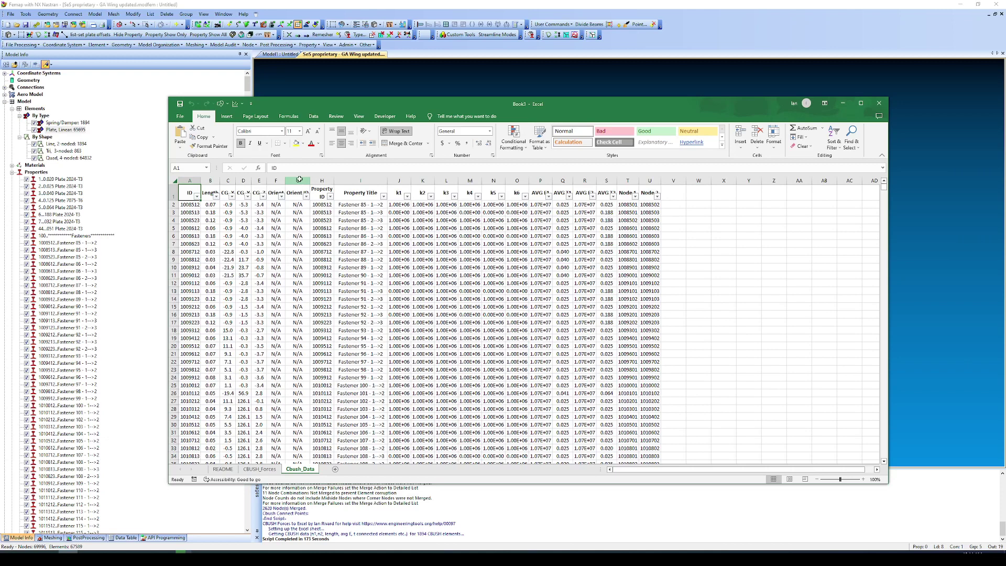
pyautogui.moveTo(297, 180); pyautogui.dragTo(278, 180)
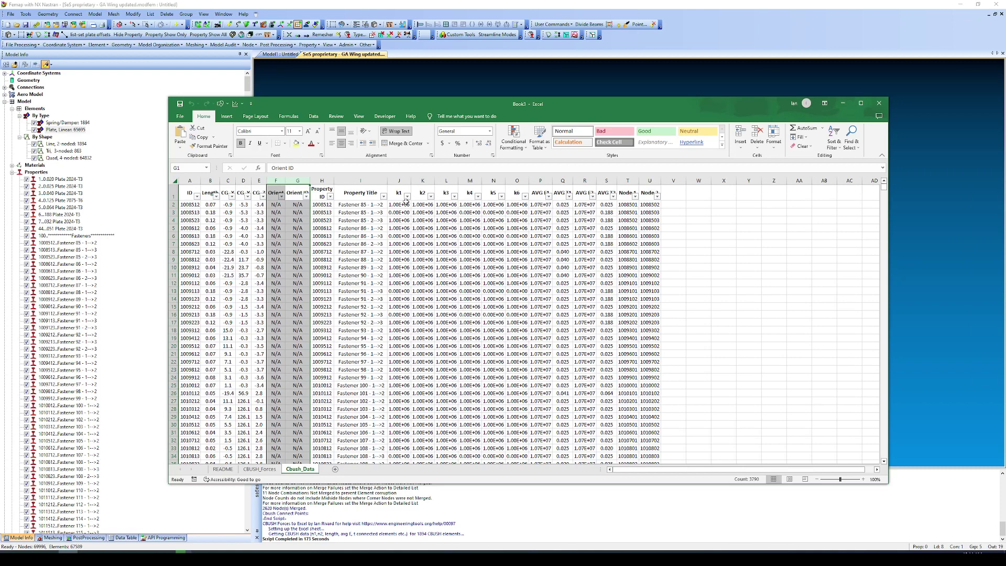
# Filter the Property Title column of the Cbush_Data sheet to show only Fastener 542.
pyautogui.click(384, 198)
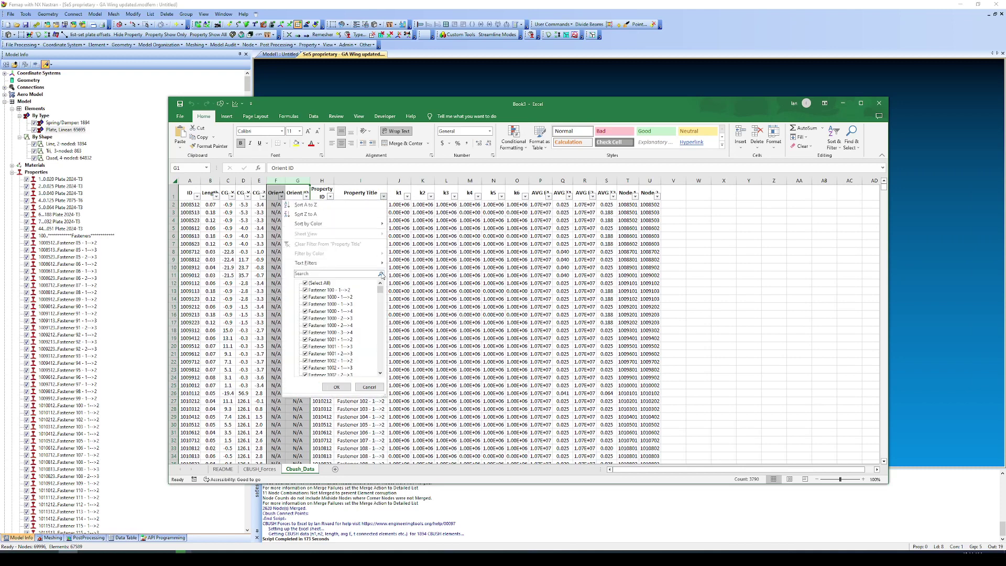
pyautogui.moveTo(381, 291); pyautogui.dragTo(381, 333)
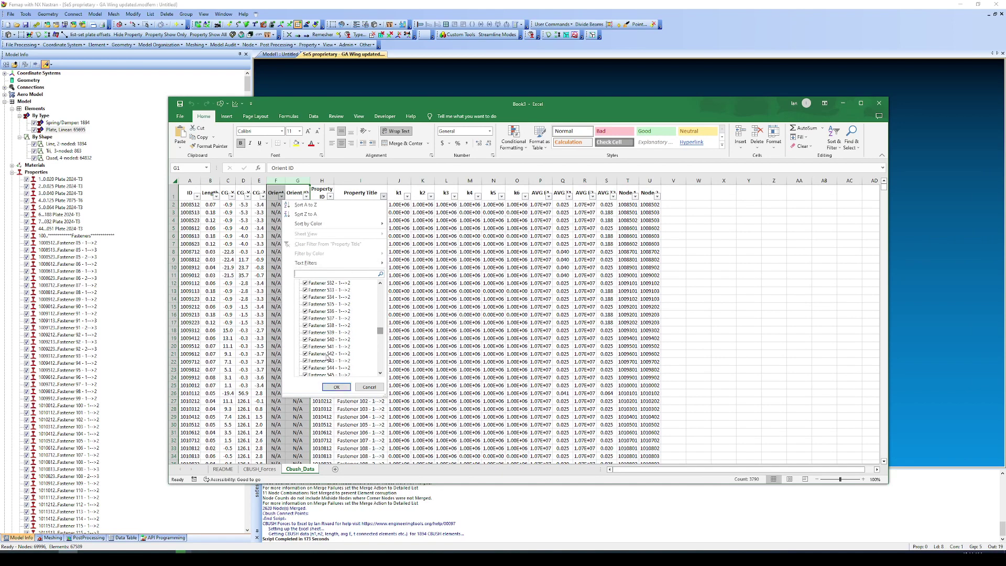
pyautogui.write('542')
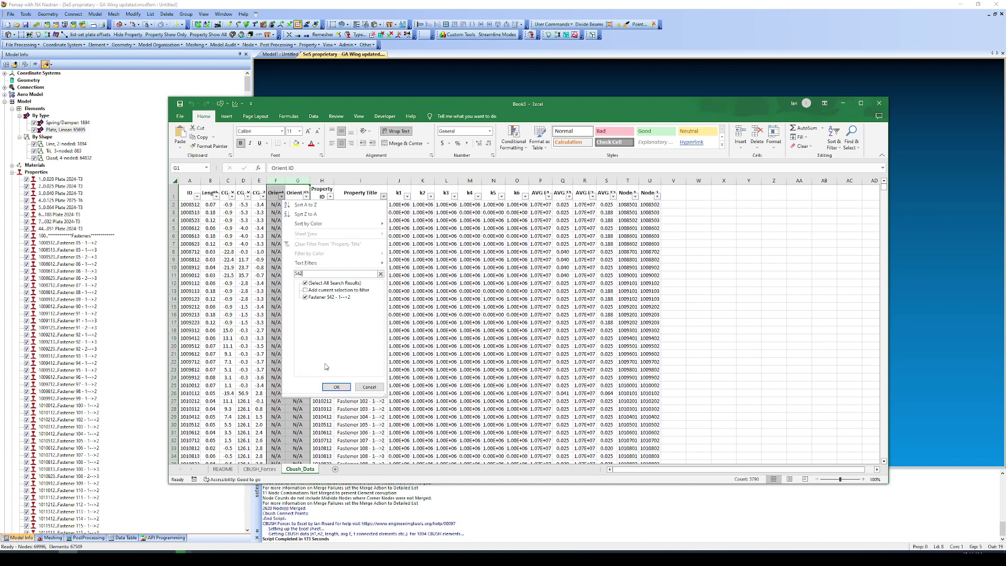
pyautogui.click(337, 387)
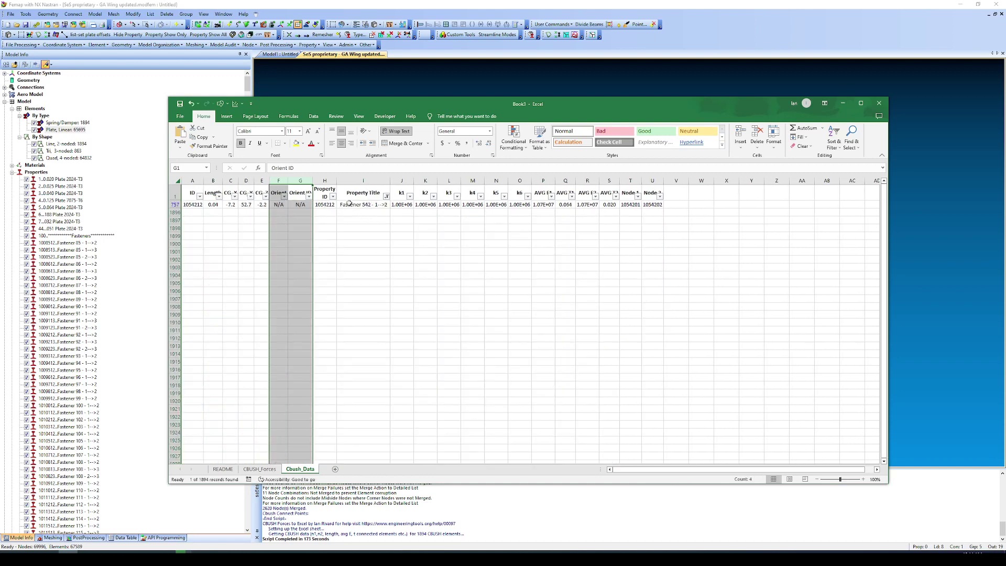
# Examine the filtered Fastener 542 row: k1 to k6 stiffnesses, the AVG plate data columns, both node IDs and the Property ID.
pyautogui.moveTo(402, 205); pyautogui.dragTo(520, 203)
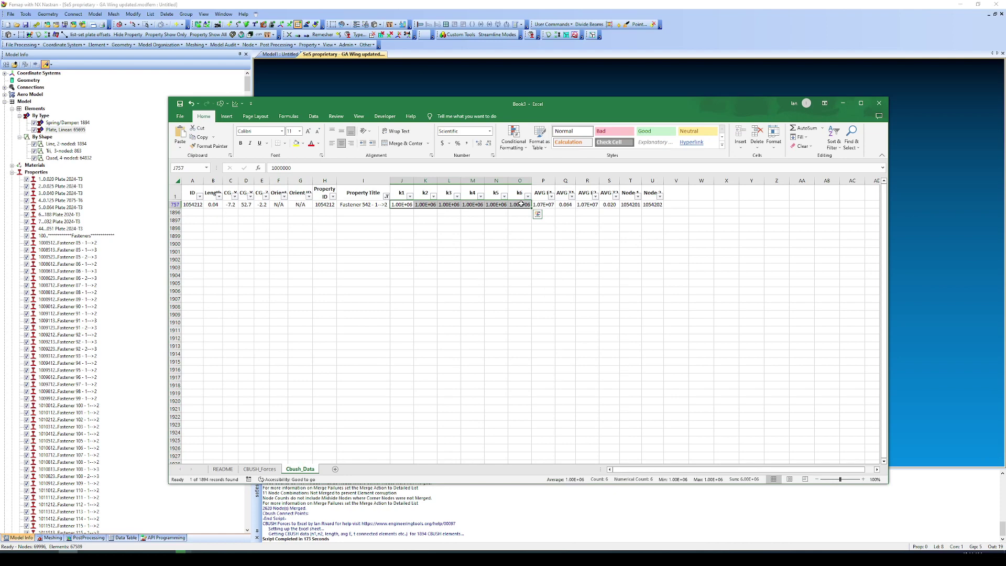
pyautogui.click(549, 205)
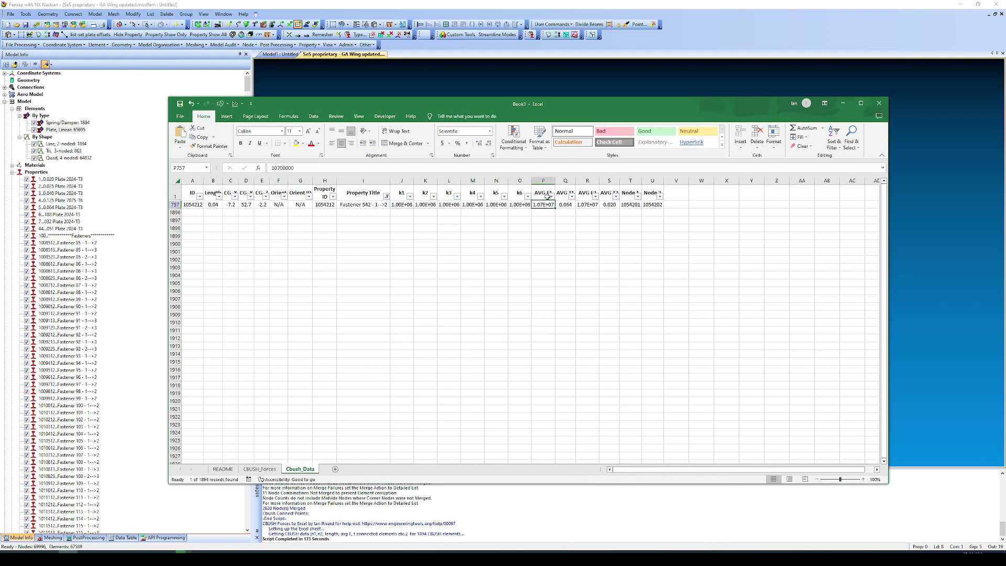
pyautogui.moveTo(544, 205); pyautogui.dragTo(606, 205)
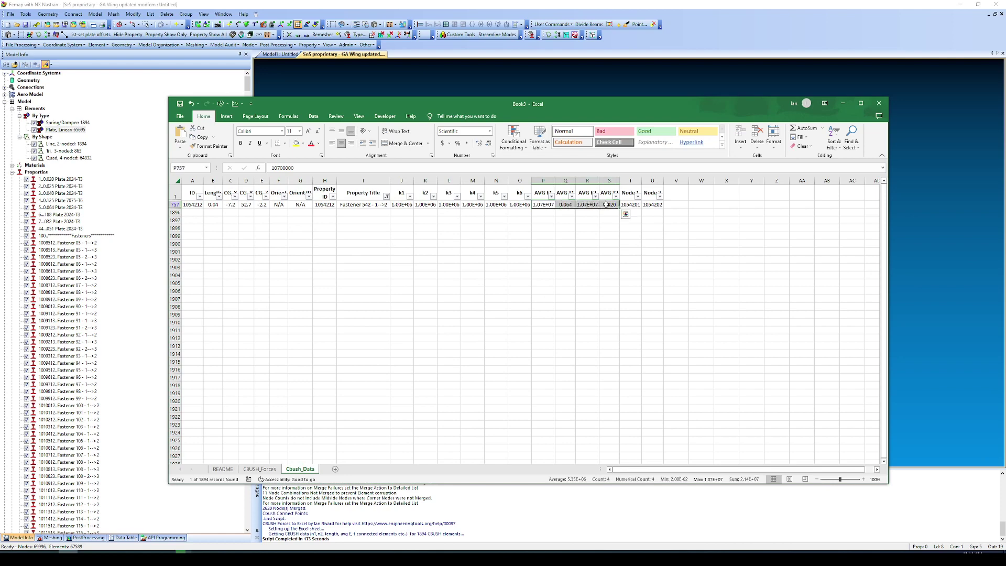
pyautogui.click(554, 204)
pyautogui.click(567, 205)
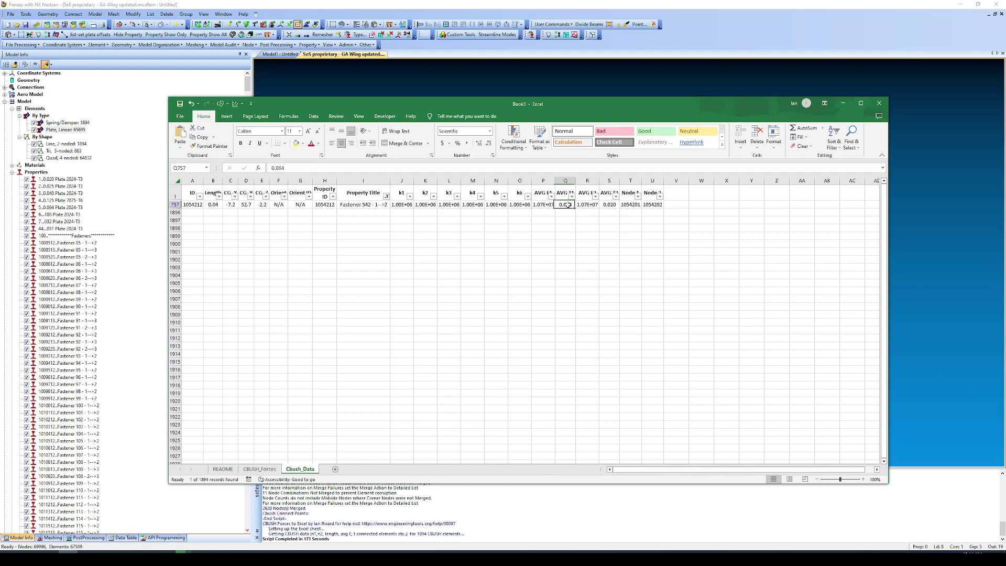
pyautogui.click(609, 205)
pyautogui.moveTo(584, 204); pyautogui.dragTo(651, 204)
pyautogui.click(636, 205)
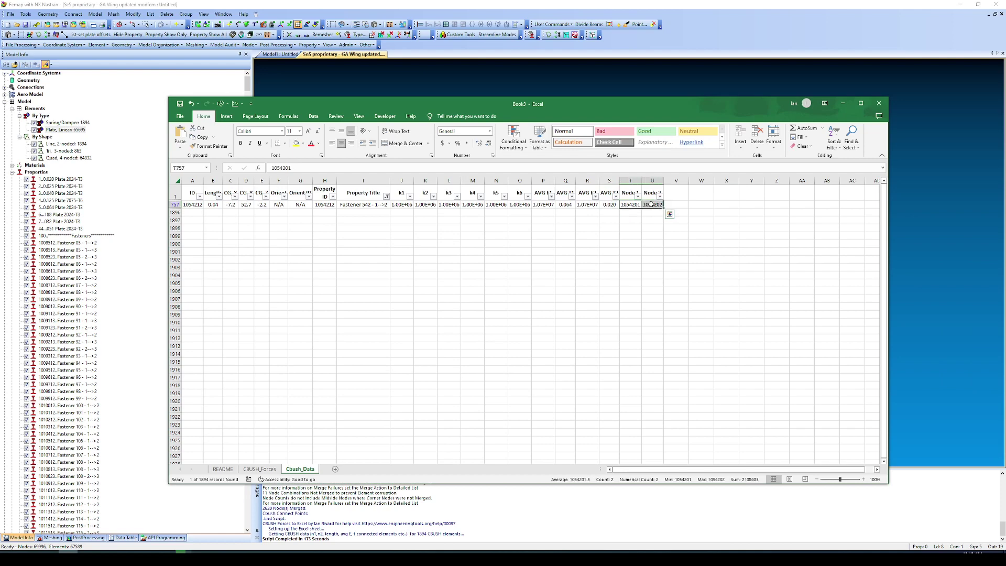
pyautogui.click(327, 204)
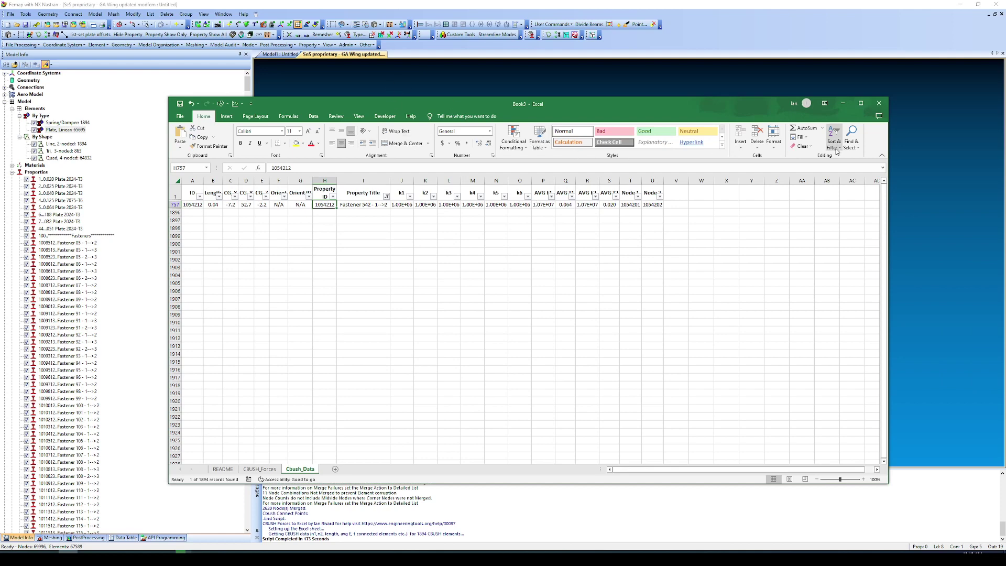
# Clear the filter on the Cbush_Data sheet and close the workbook without saving it.
pyautogui.click(311, 117)
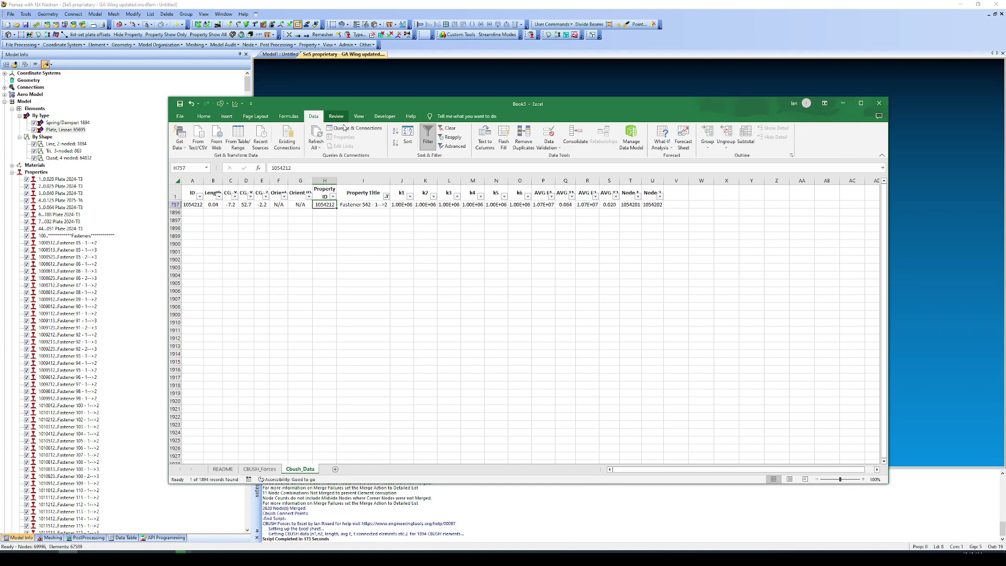
pyautogui.click(449, 128)
pyautogui.scroll(-1, 505, 409)
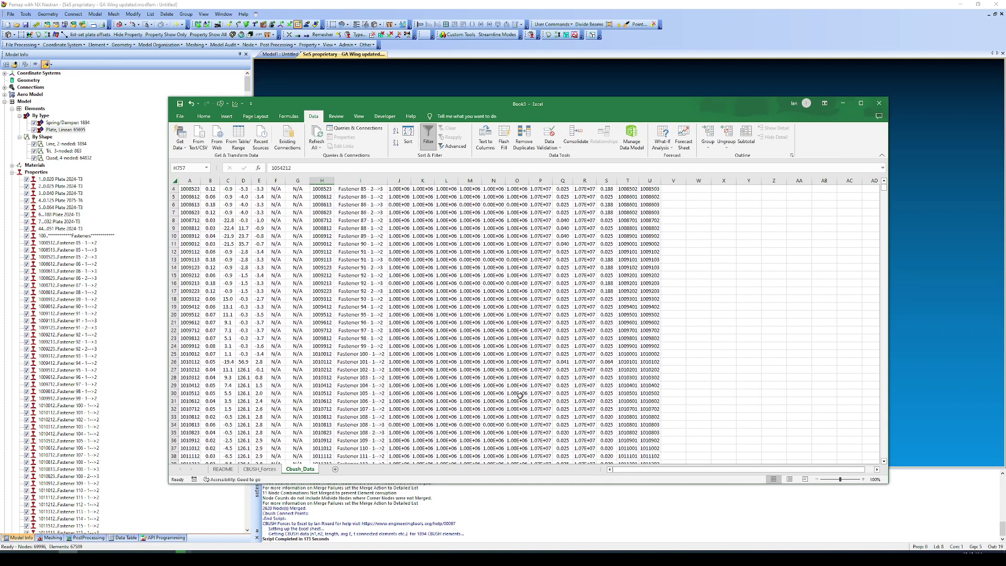
pyautogui.click(881, 110)
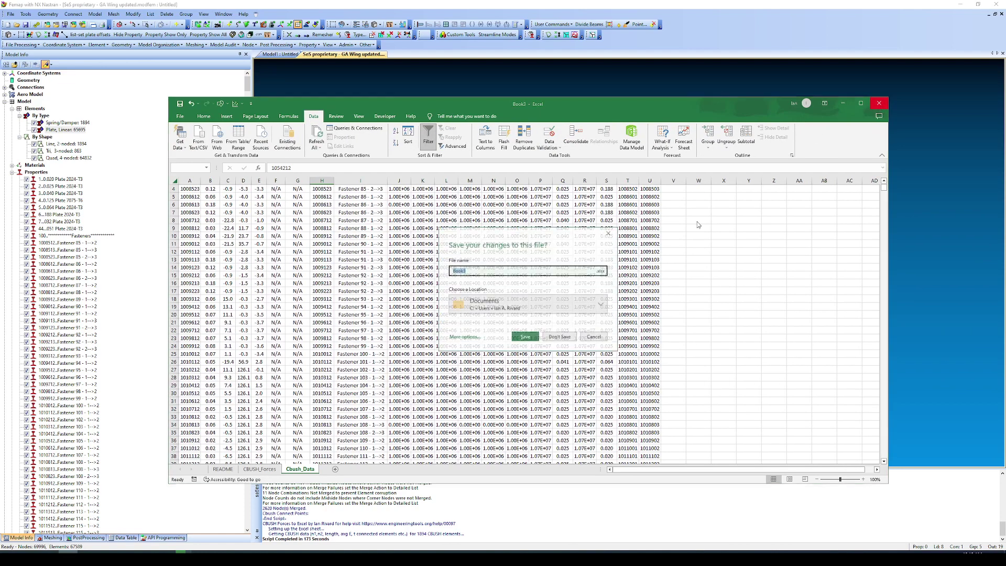
pyautogui.click(592, 338)
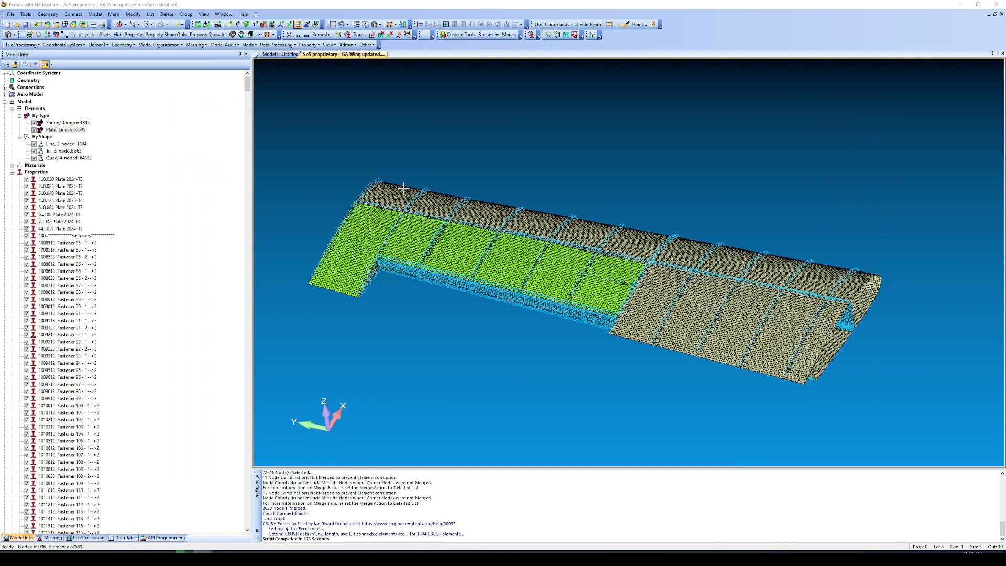
# Run the Set CBUSH Orientation Perpendicular script on all elements of the wing model.
pyautogui.click(98, 44)
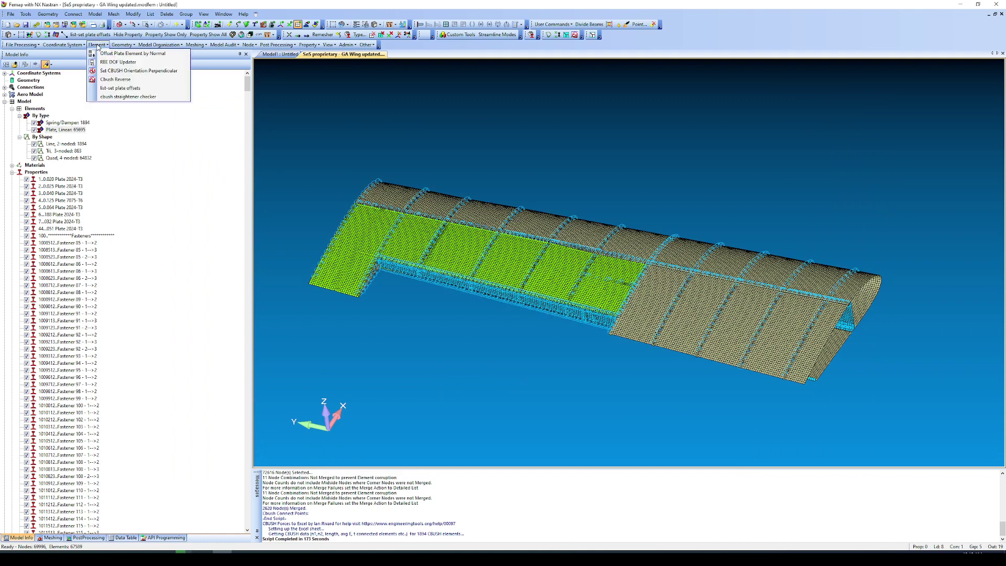
pyautogui.click(132, 71)
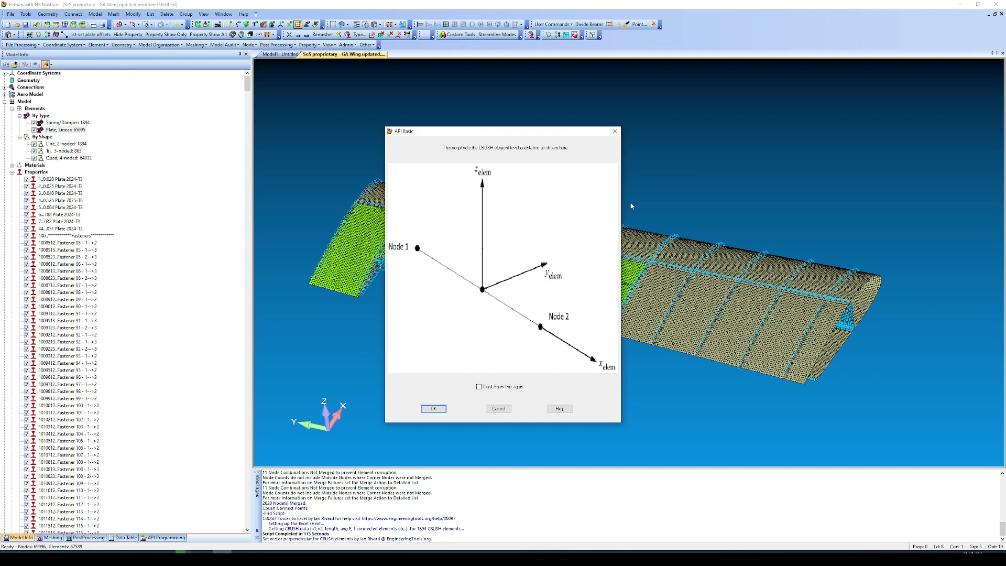
pyautogui.click(433, 409)
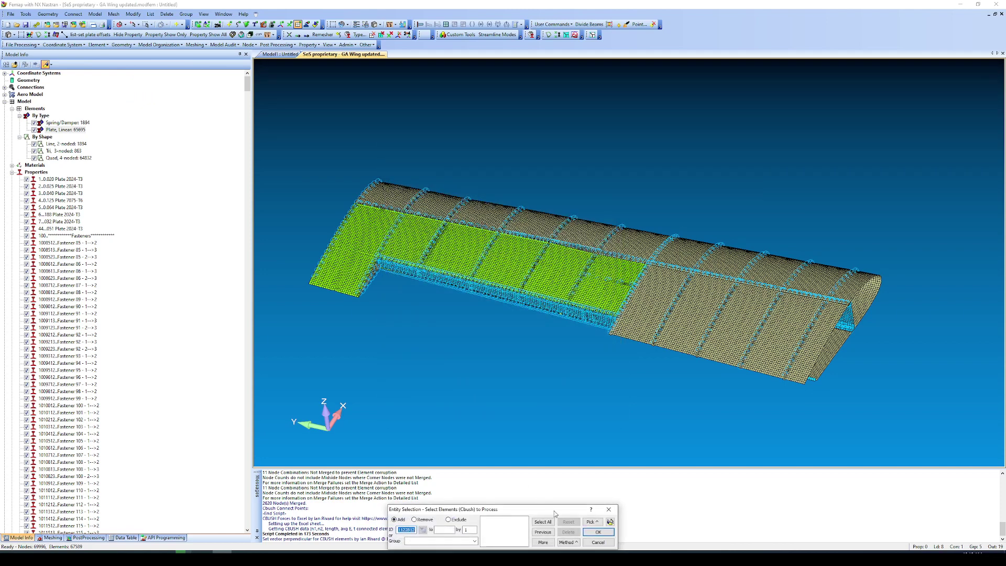
pyautogui.click(543, 522)
pyautogui.click(598, 532)
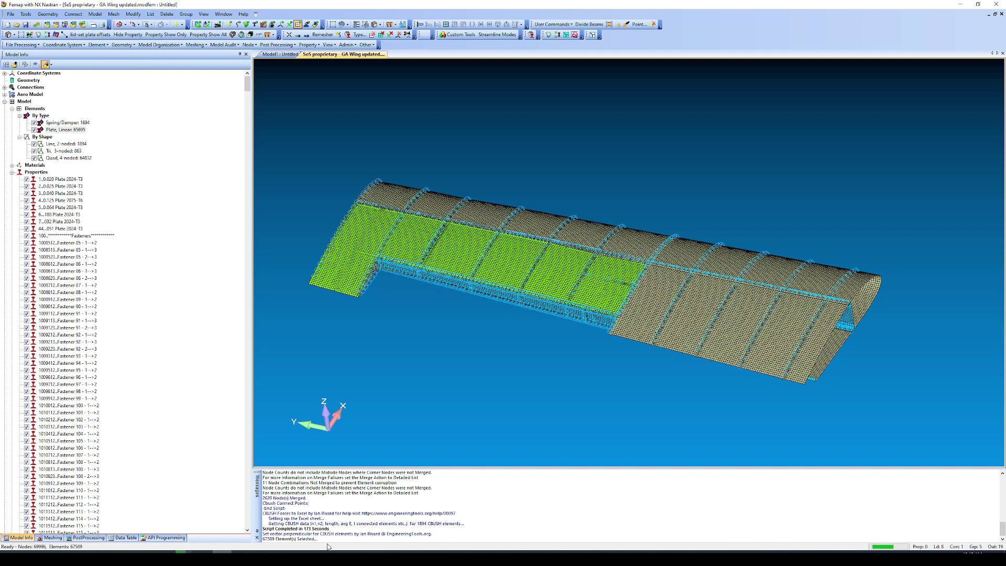